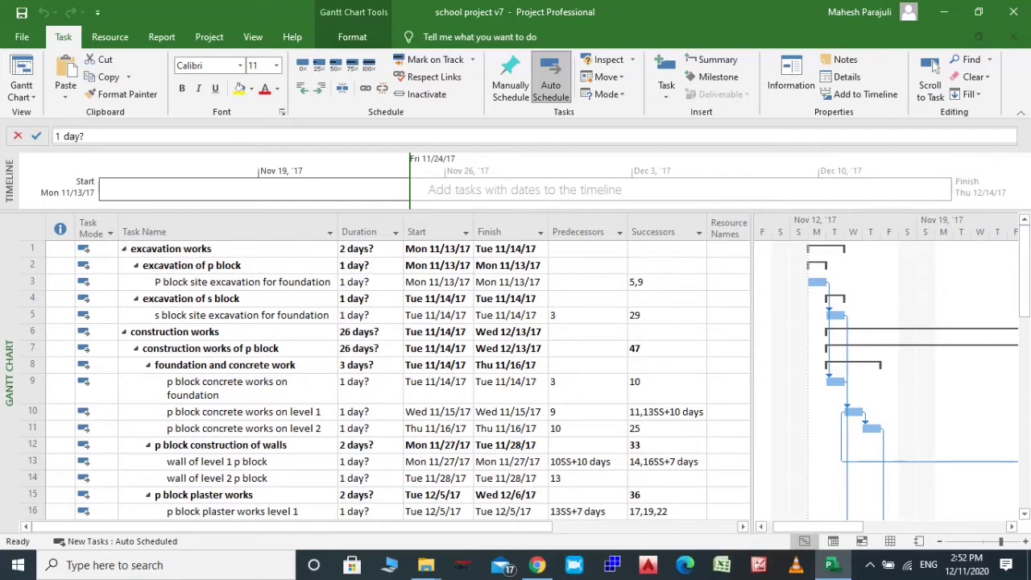
Step: Insert a Work column in the task table just before the Resource Names column
click(722, 228)
right_click(722, 227)
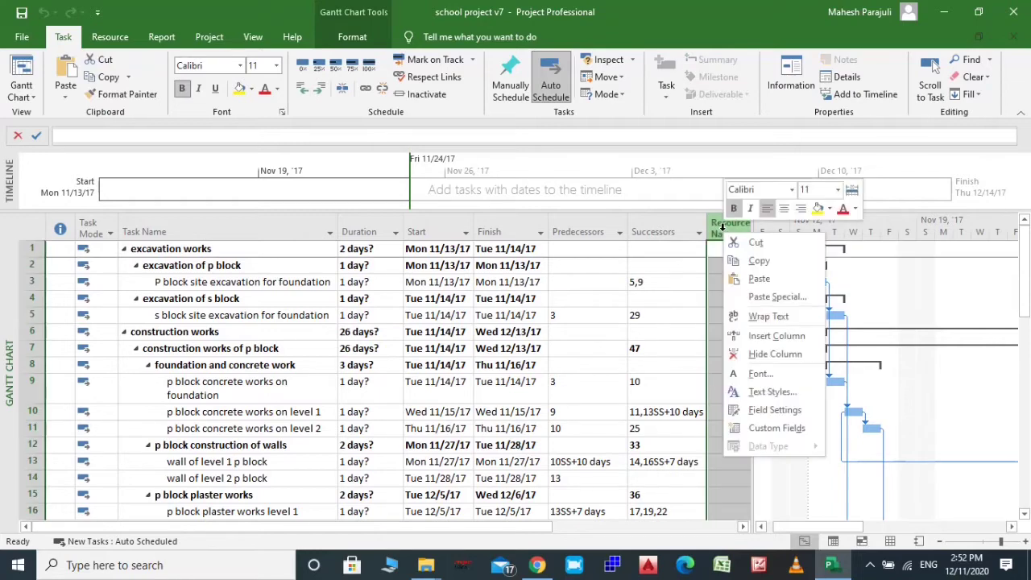
click(766, 338)
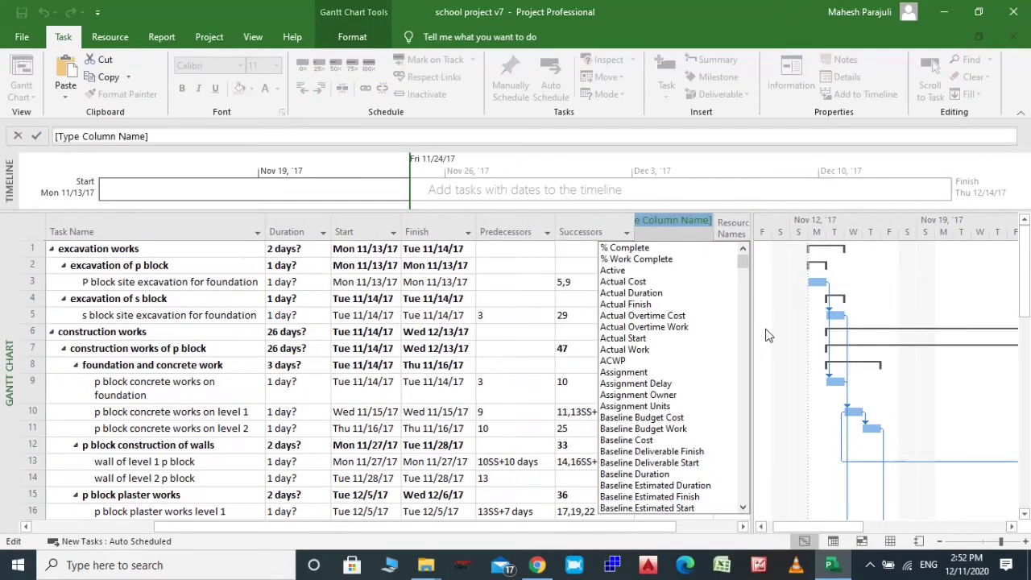
text(wo)
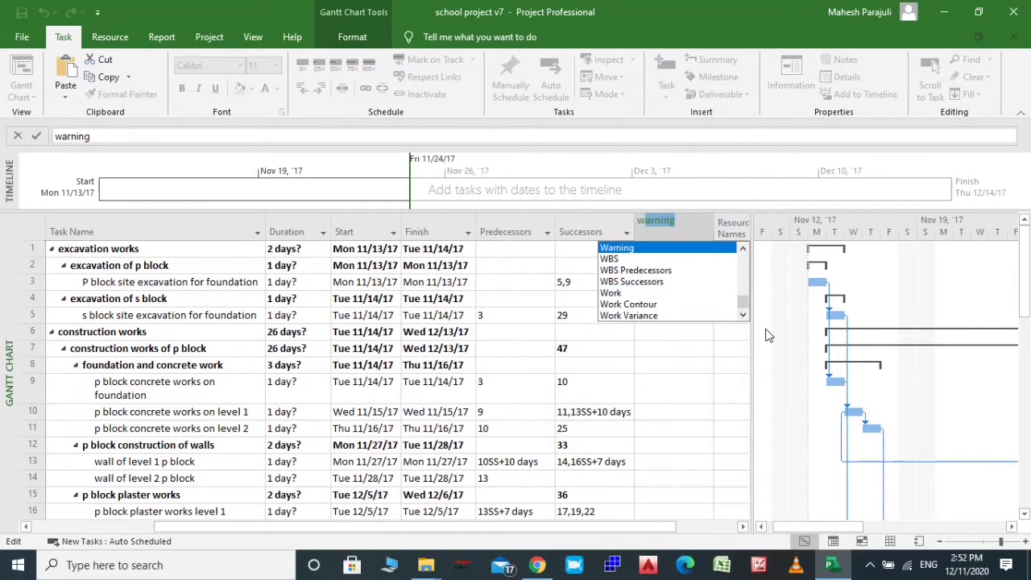
text(rk)
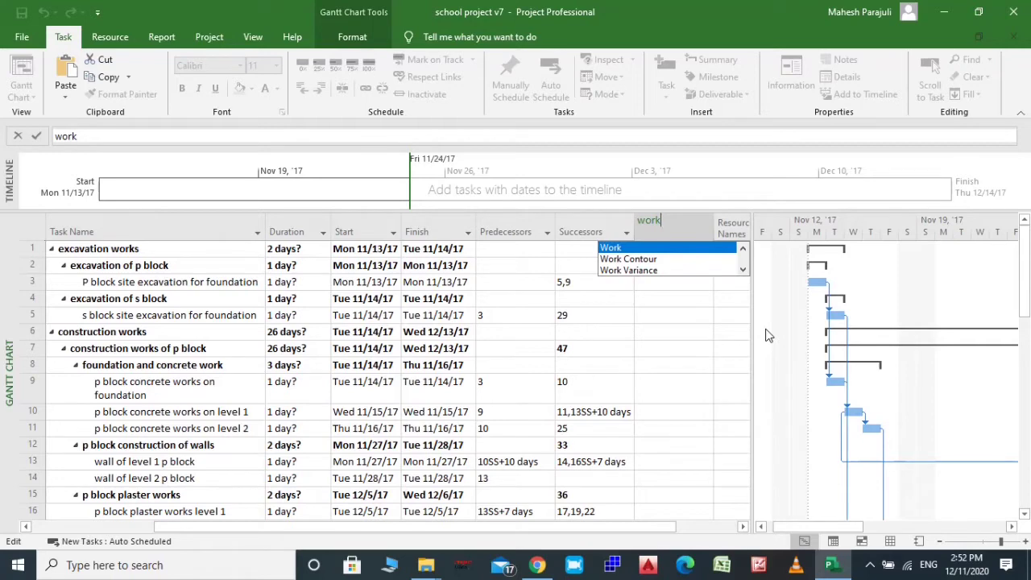
click(640, 249)
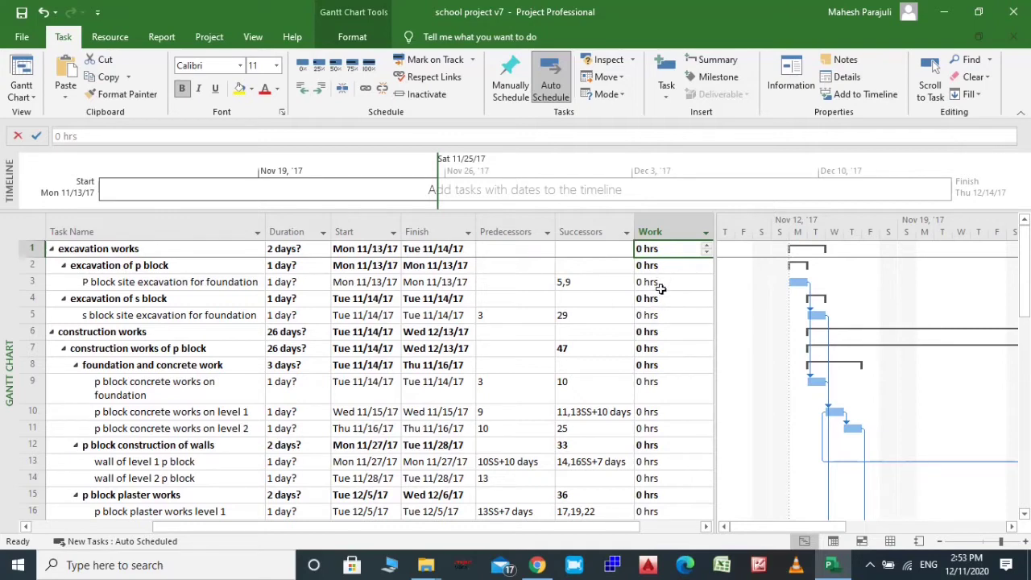
Step: Set the work of the task "P block site excavation for foundation" to 45 hrs
click(664, 280)
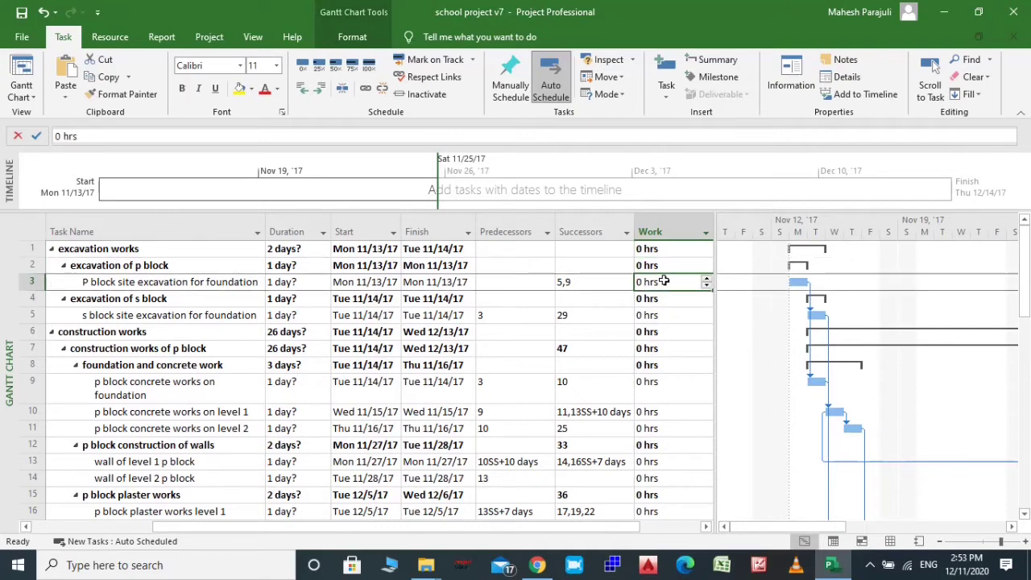
key(BackSpace)
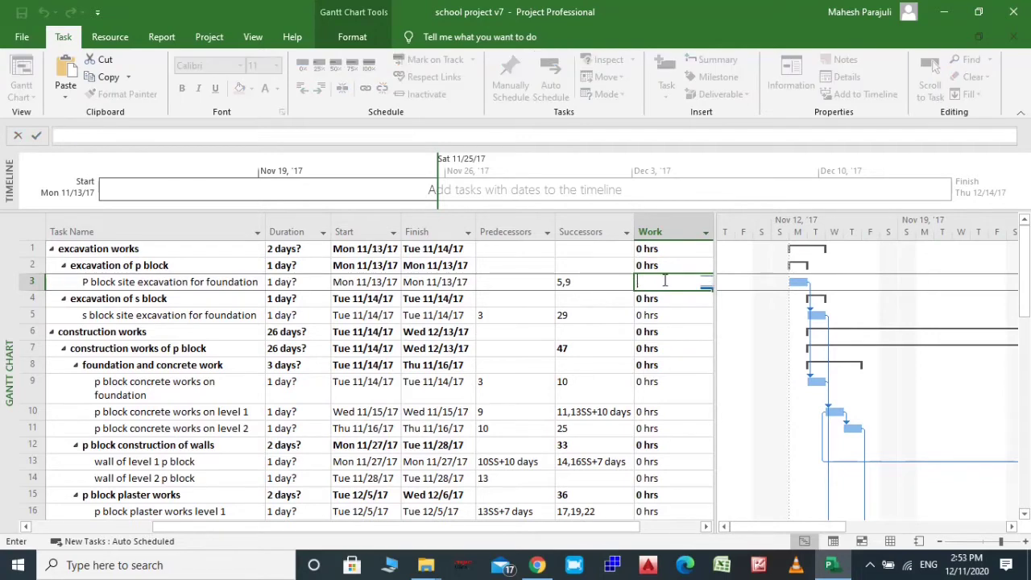
text(45)
key(Return)
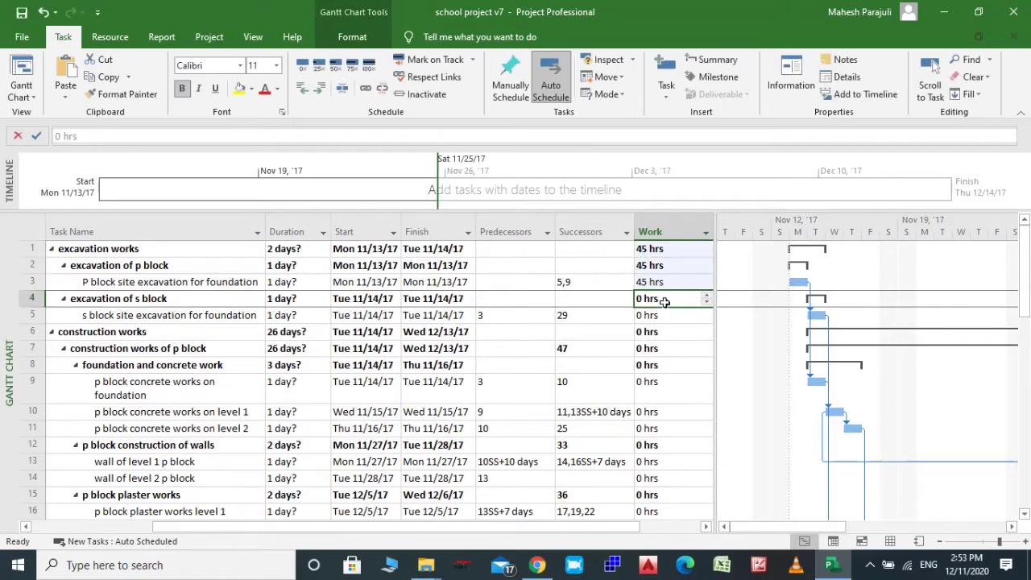
Step: Set the work of the task "s block site excavation for foundation" to 45 hrs
click(669, 318)
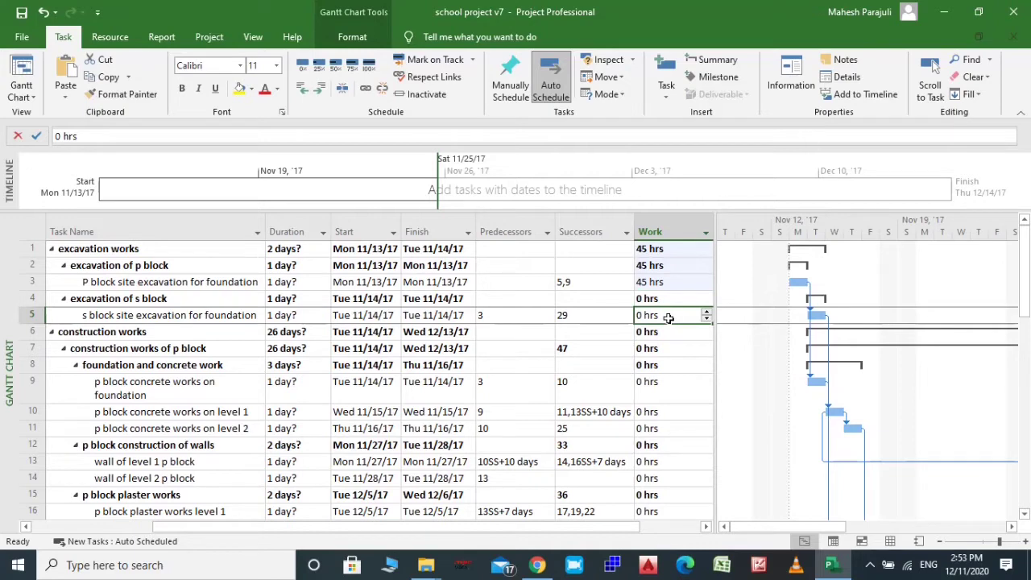
click(668, 318)
key(BackSpace)
key(BackSpace)
key(BackSpace)
key(BackSpace)
key(BackSpace)
text(45)
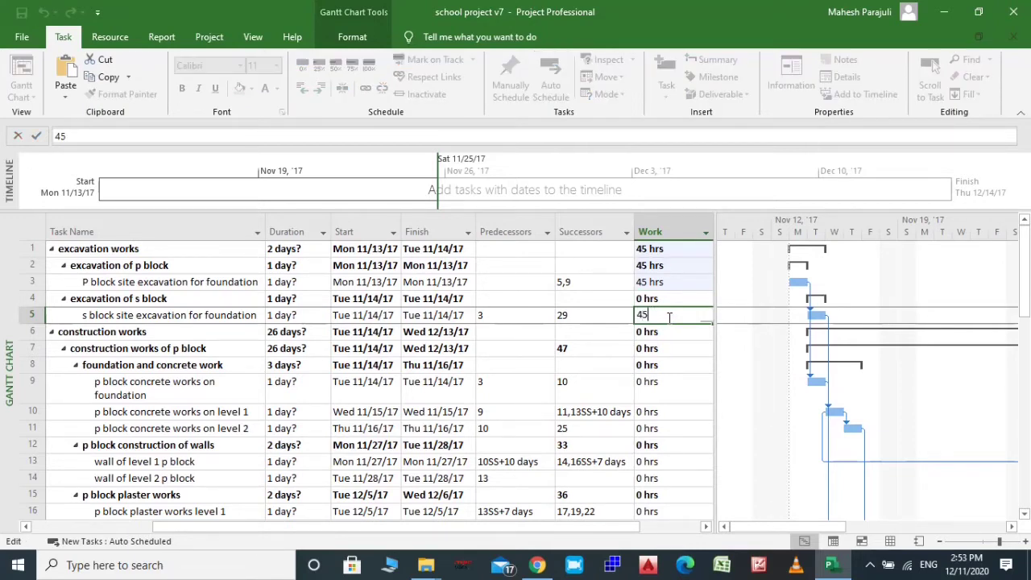
key(Return)
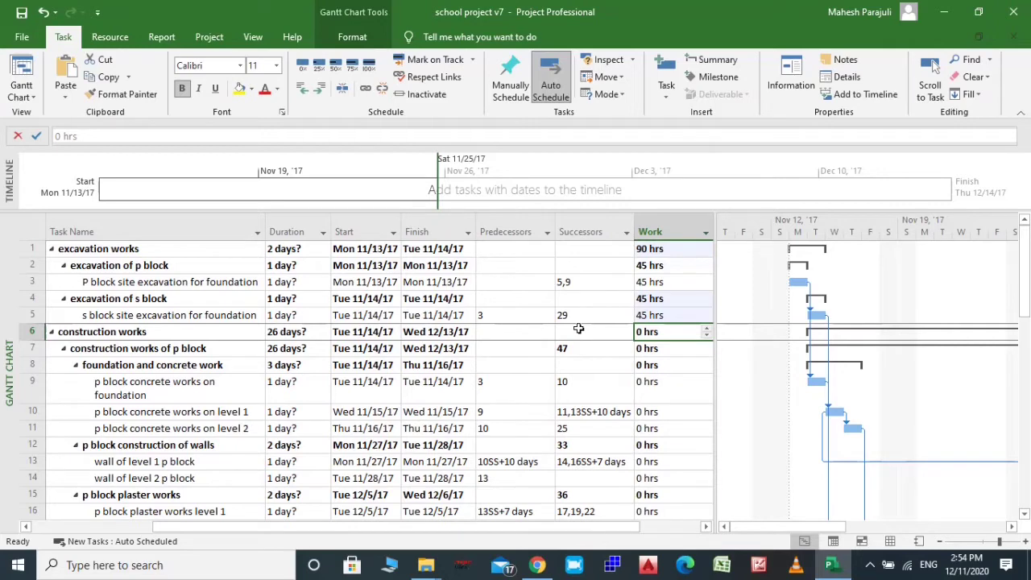
Step: Set the work of the task "p block concrete works on foundation" to 900 hrs
click(666, 383)
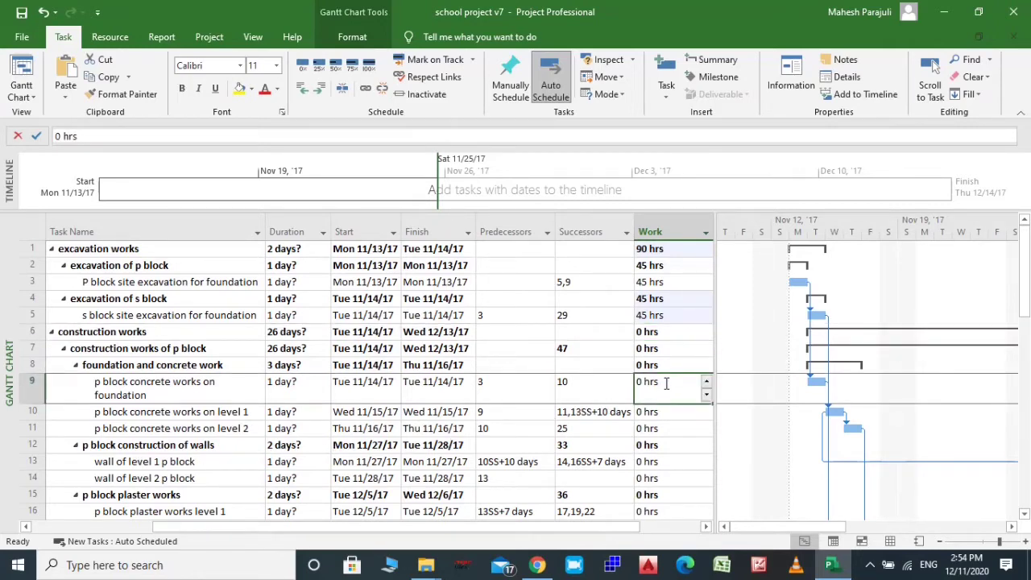
click(666, 383)
key(BackSpace)
key(BackSpace)
key(BackSpace)
key(BackSpace)
key(BackSpace)
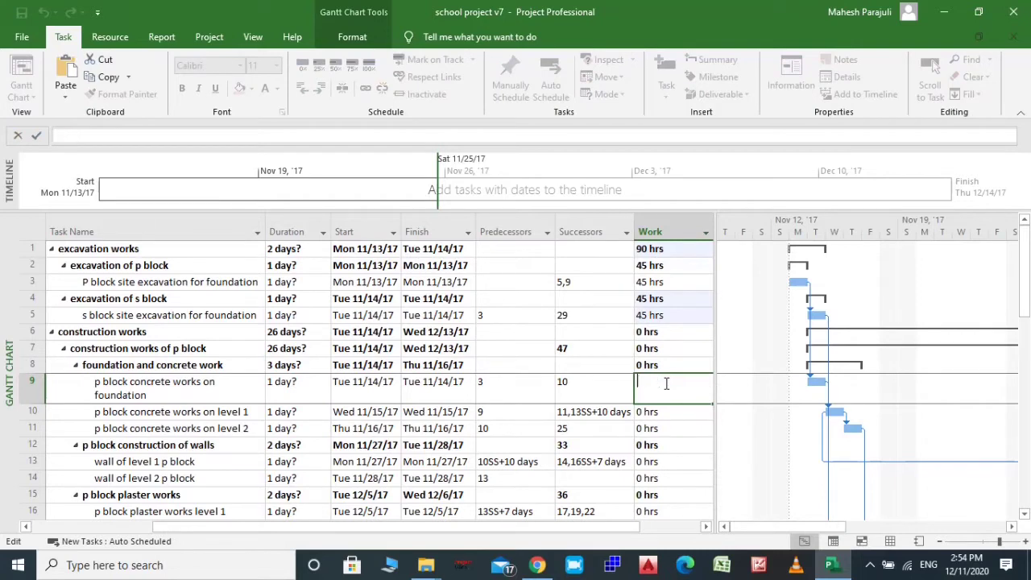
text(900)
key(Return)
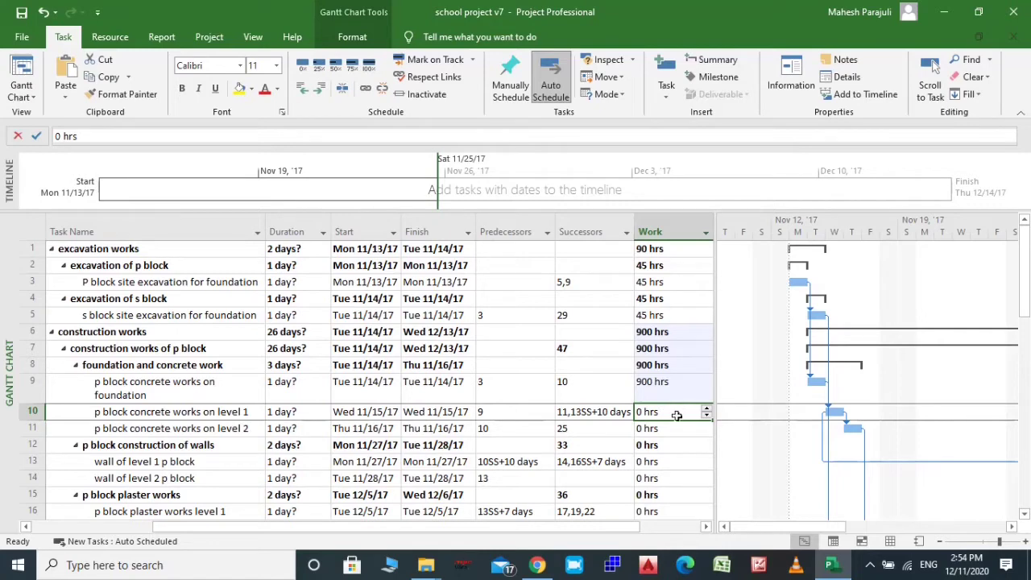
Step: Set the work of the task "p block concrete works on level 1" to 1800 hrs
click(676, 414)
key(BackSpace)
key(BackSpace)
key(BackSpace)
key(BackSpace)
key(BackSpace)
text(1800)
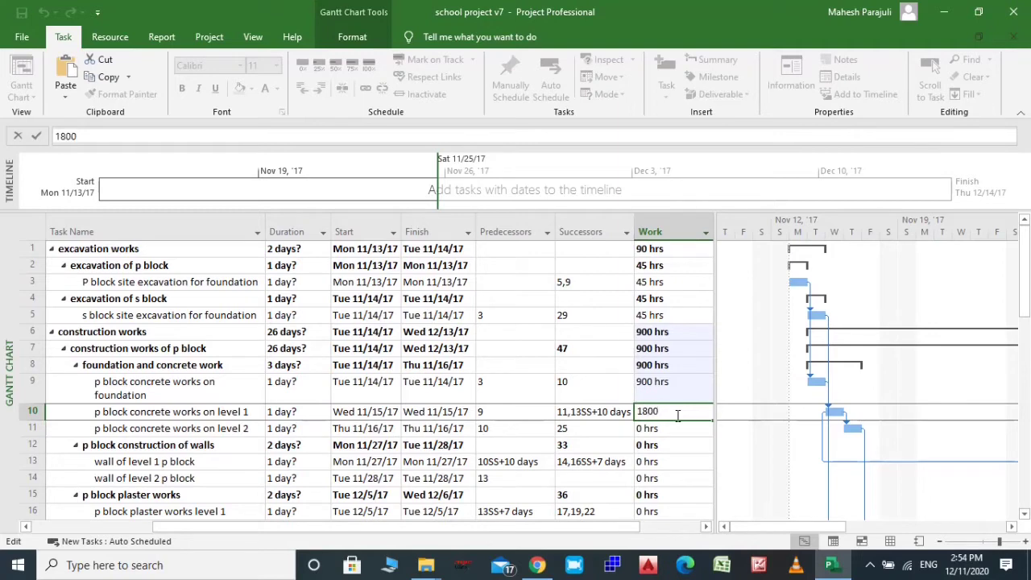
key(Return)
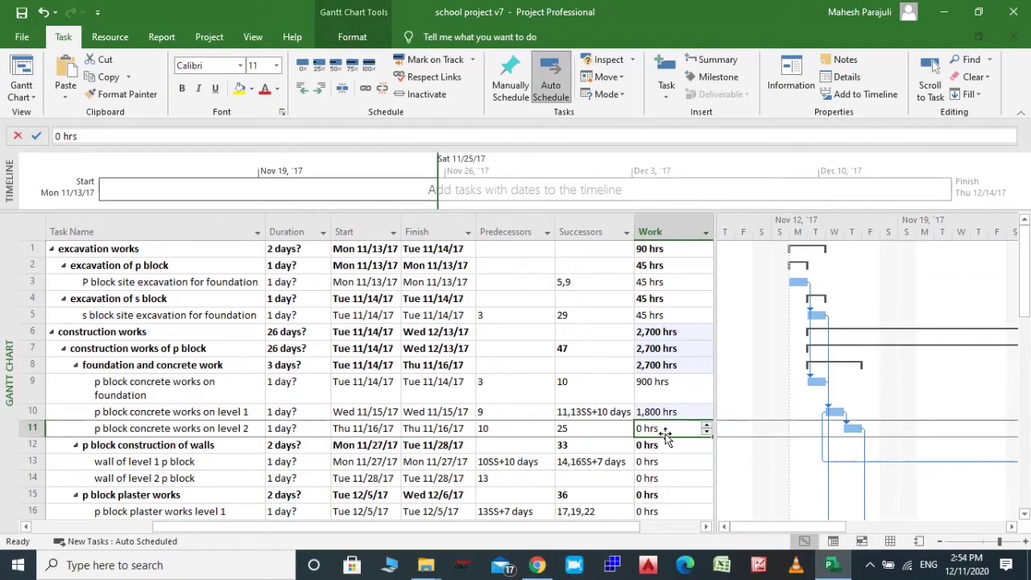
Step: Set the work of the task "p block concrete works on level 2" to 1800 hrs
click(667, 428)
key(BackSpace)
key(BackSpace)
key(BackSpace)
key(BackSpace)
key(BackSpace)
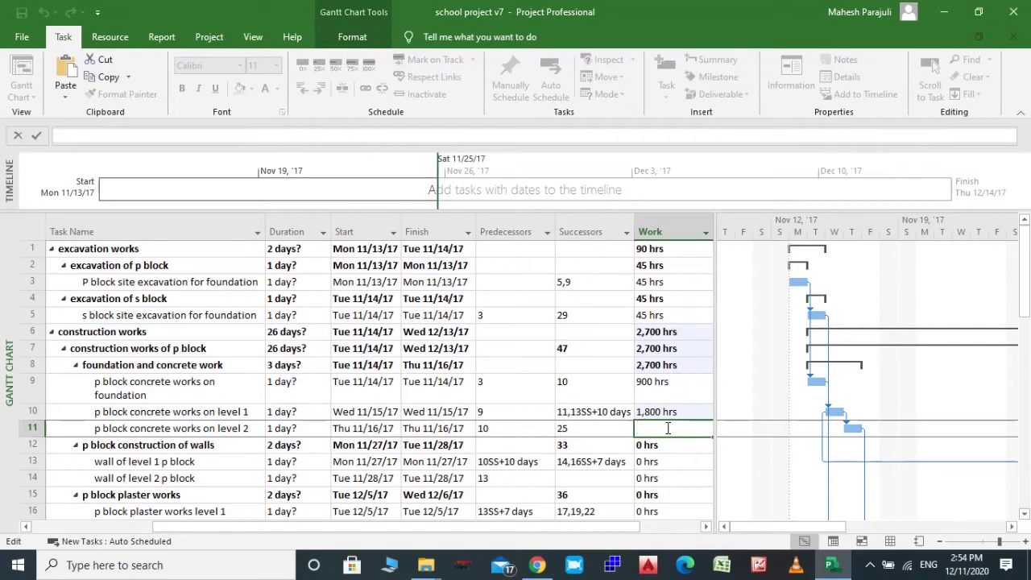
text(1800)
key(Return)
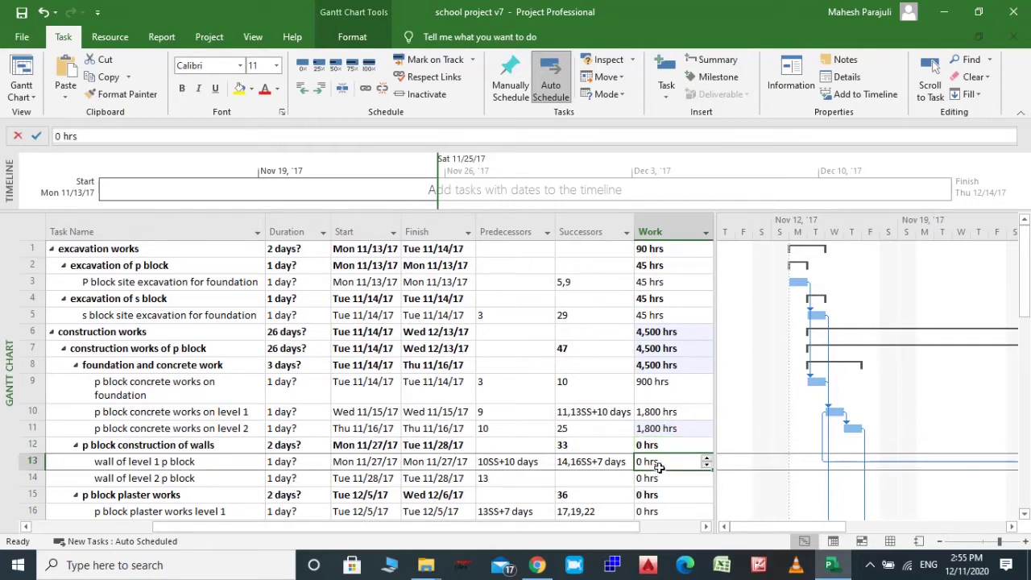
Step: Set the work of the task "wall of level 1 p block" to 684 hrs
click(659, 464)
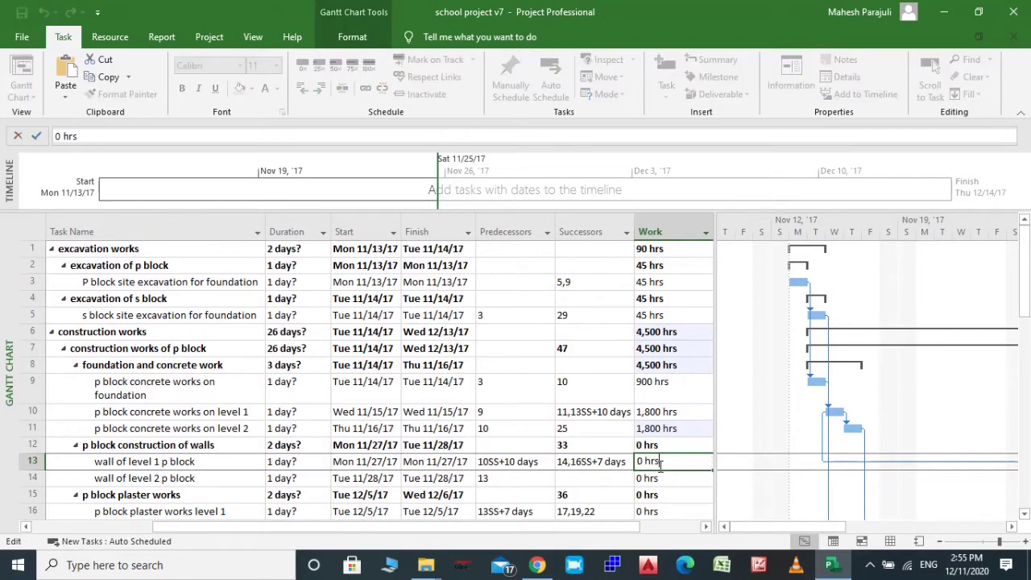
key(BackSpace)
key(BackSpace)
key(BackSpace)
key(BackSpace)
key(BackSpace)
text(684)
key(Return)
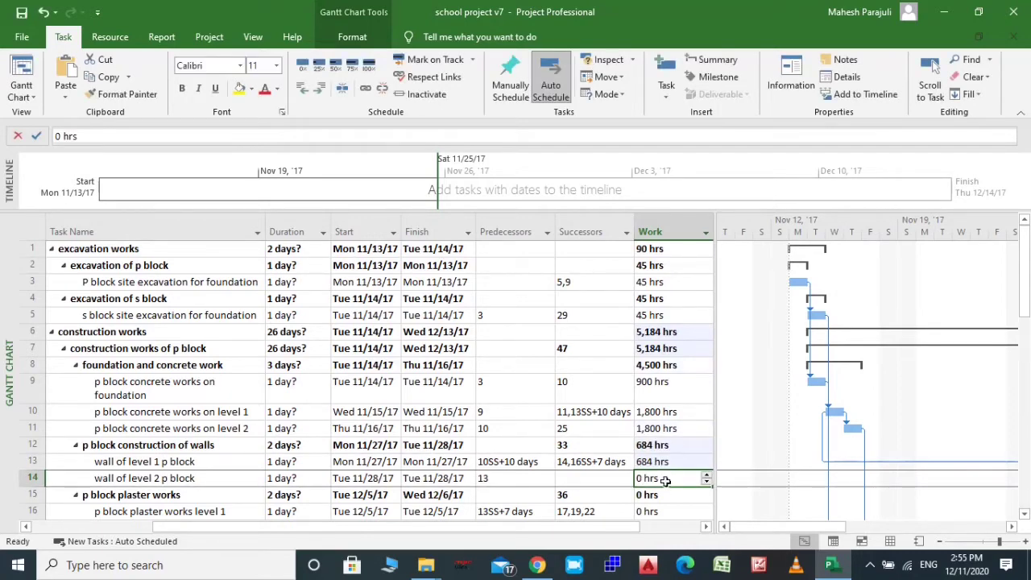
Step: Set the work of the task "wall of level 2 p block" to 684 hrs
click(665, 480)
key(BackSpace)
key(BackSpace)
key(BackSpace)
key(BackSpace)
key(BackSpace)
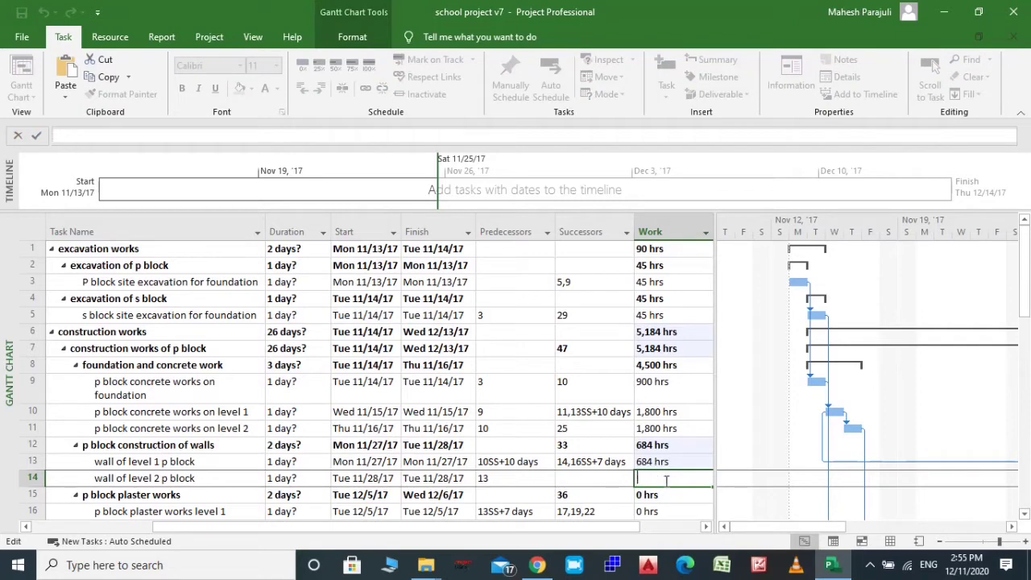
text(684)
key(Return)
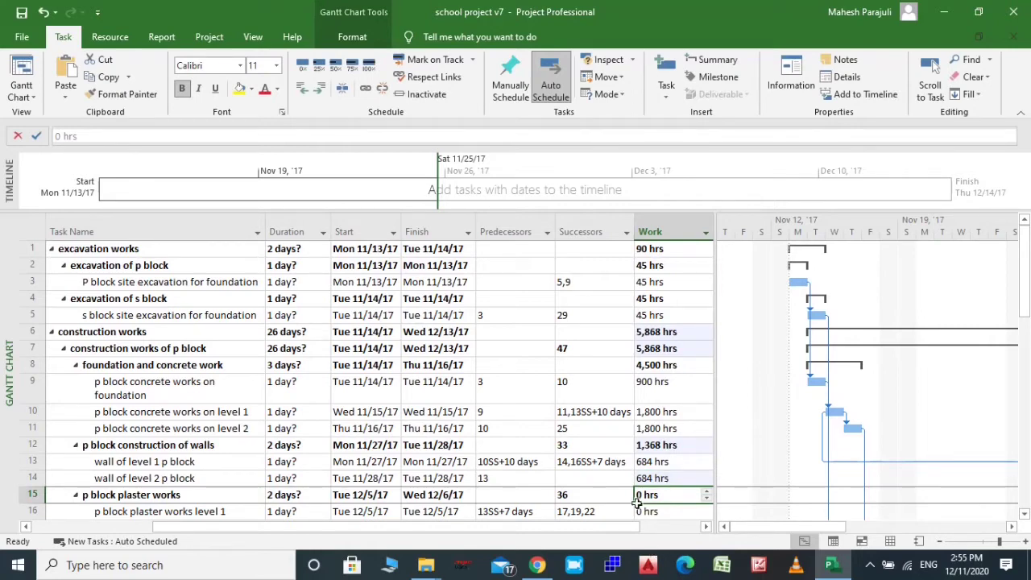
Step: Set the work of the task "p block plaster works level 1" to 540 hrs
scroll(636, 501, down, 1)
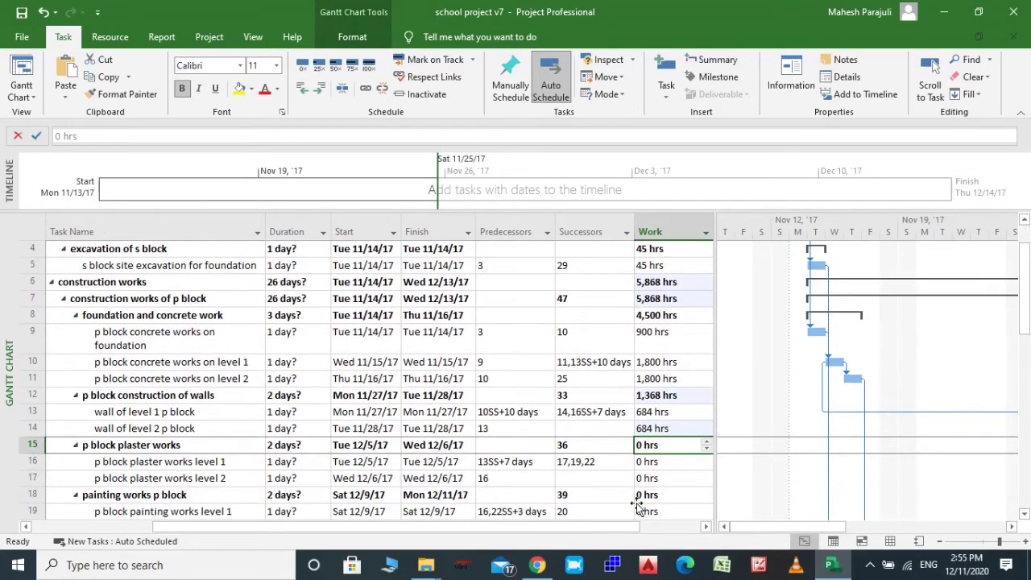
click(656, 461)
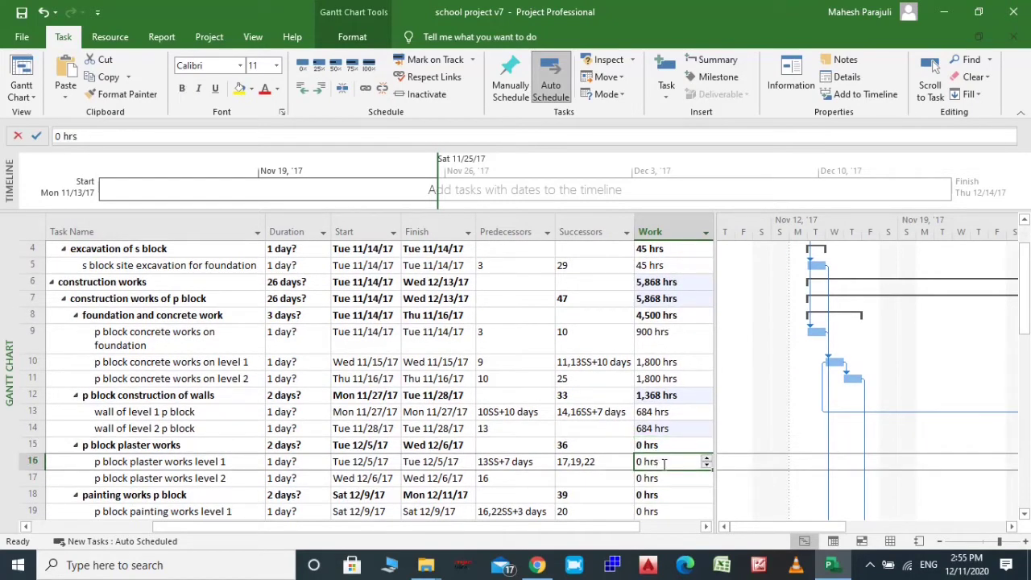
click(663, 462)
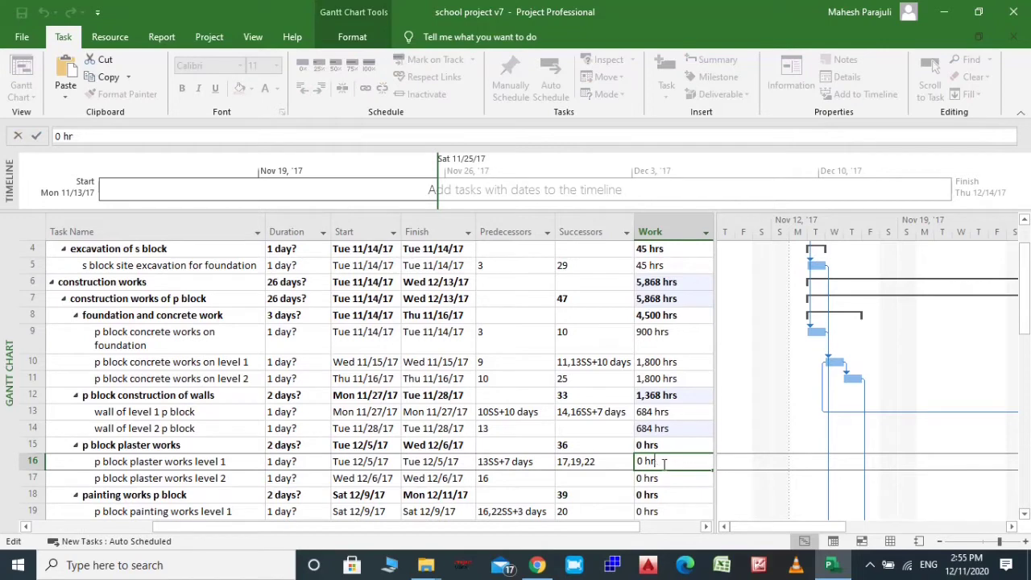
key(BackSpace)
key(BackSpace)
key(BackSpace)
key(BackSpace)
key(BackSpace)
text(540)
key(Return)
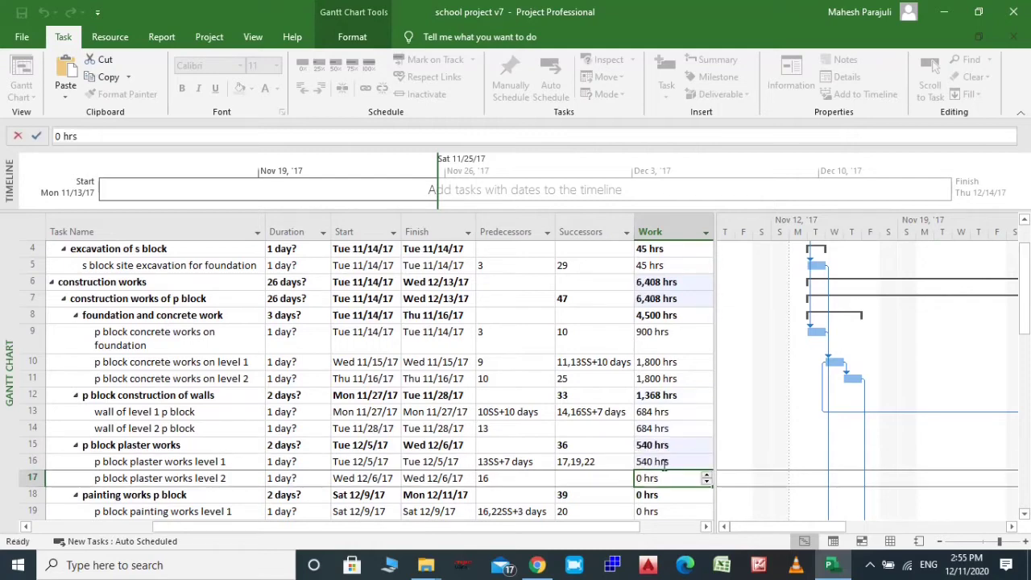
Step: Set the work of the task "p block plaster works level 2" to 540 hrs
click(662, 476)
key(BackSpace)
key(BackSpace)
key(BackSpace)
key(BackSpace)
key(BackSpace)
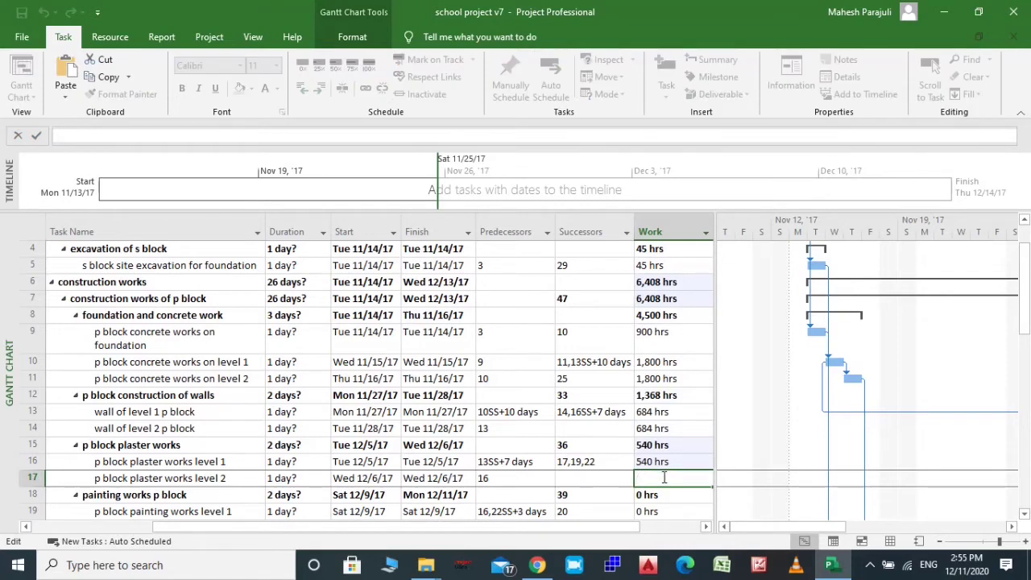
text(540)
key(Return)
Step: Set the work of the task "p block painting works level 1" to 540 hrs
scroll(556, 423, down, 1)
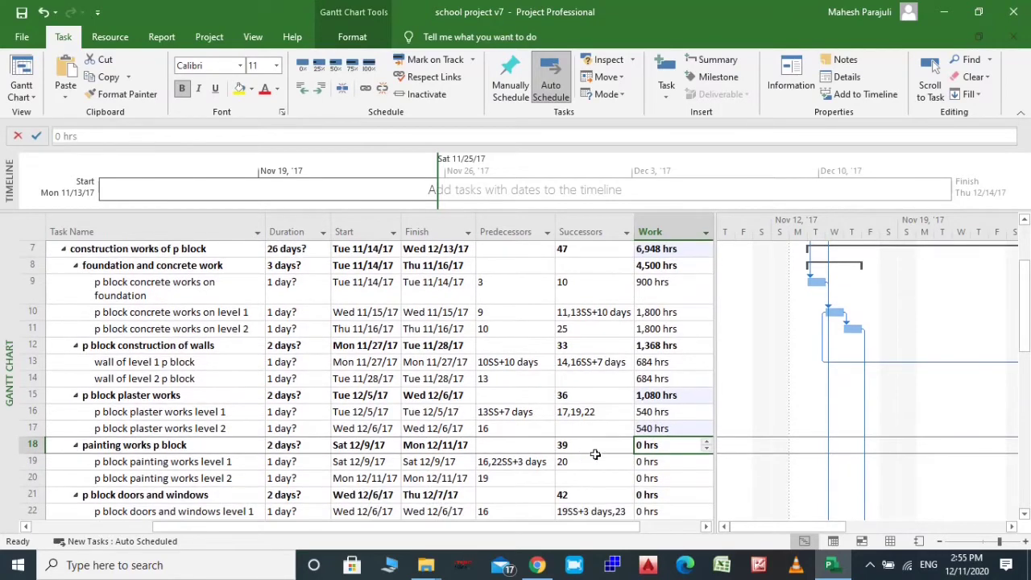
click(667, 460)
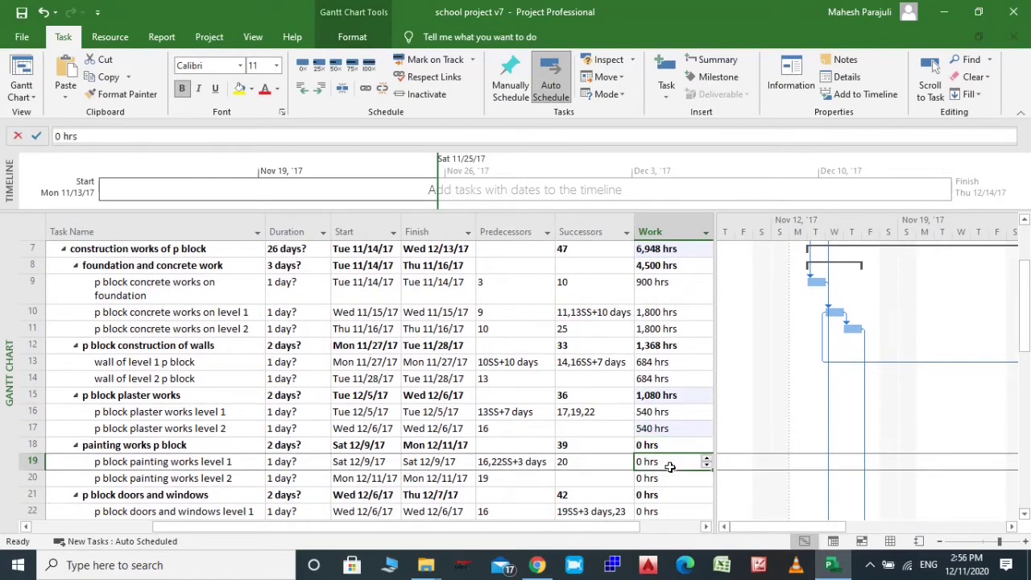
click(668, 460)
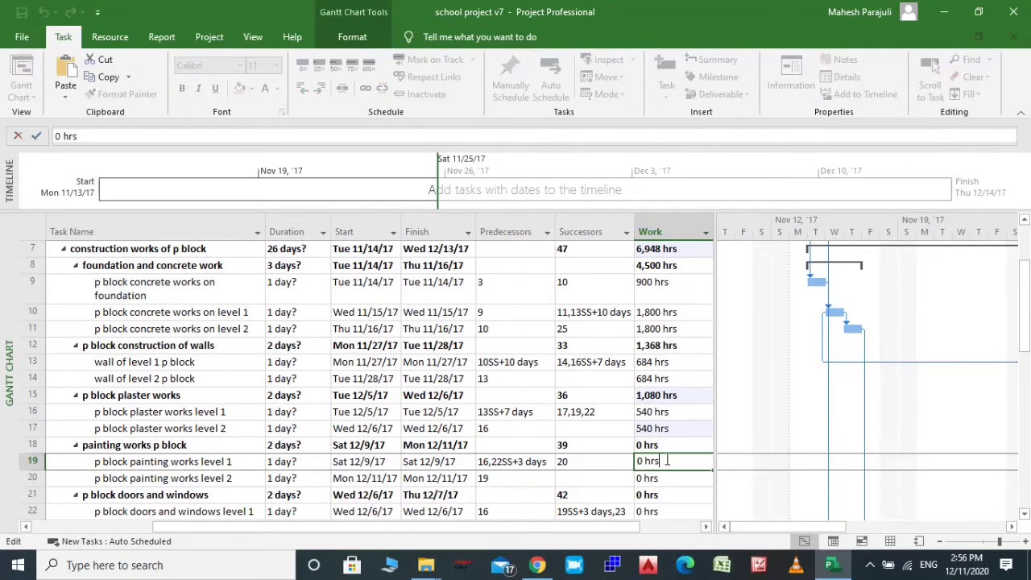
key(BackSpace)
key(BackSpace)
key(BackSpace)
key(BackSpace)
key(BackSpace)
text(540)
key(Return)
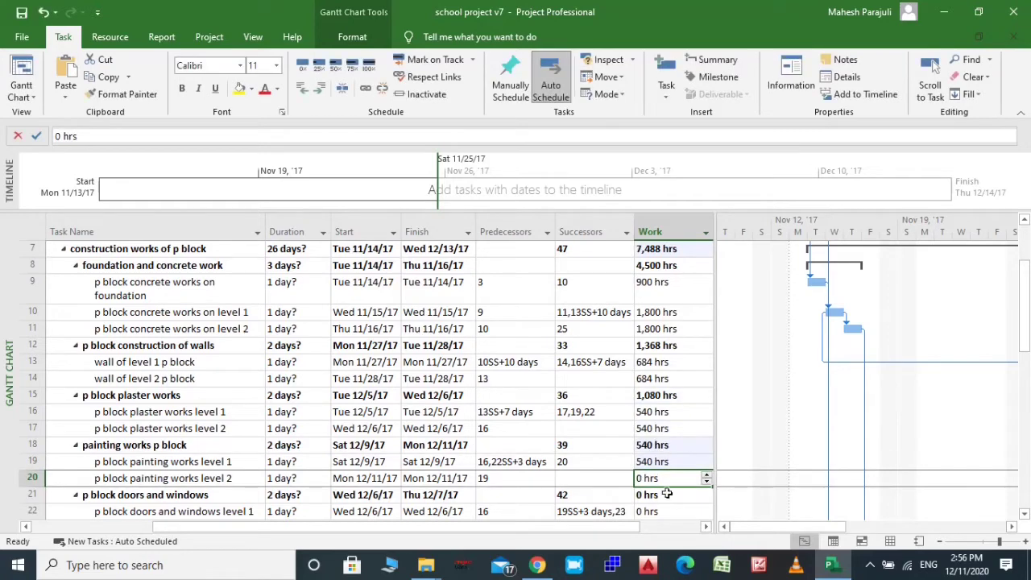
Step: Set the work of the task "p block painting works level 2" to 540 hrs
click(668, 477)
key(BackSpace)
key(BackSpace)
key(BackSpace)
key(BackSpace)
key(BackSpace)
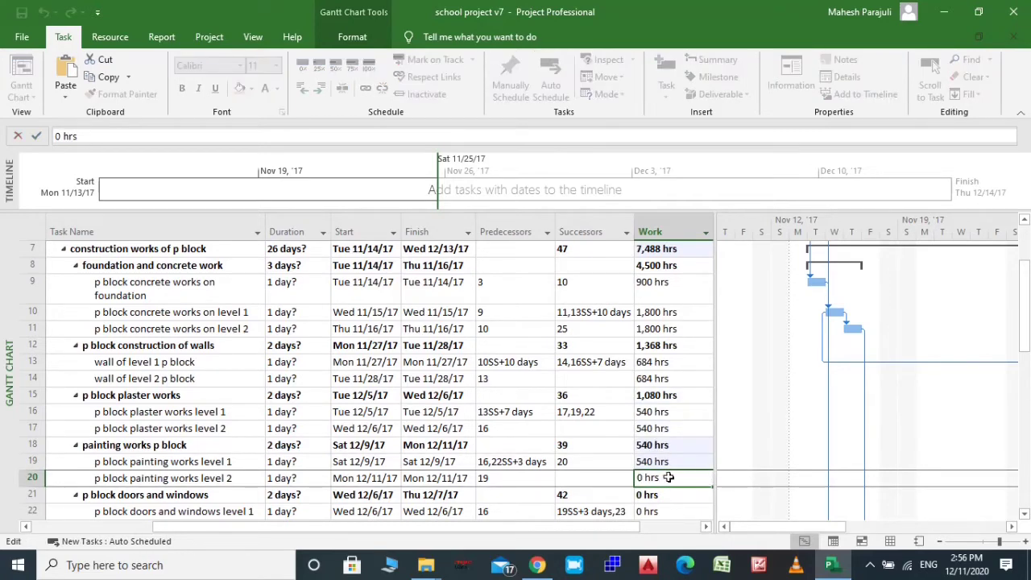
text(540)
key(Return)
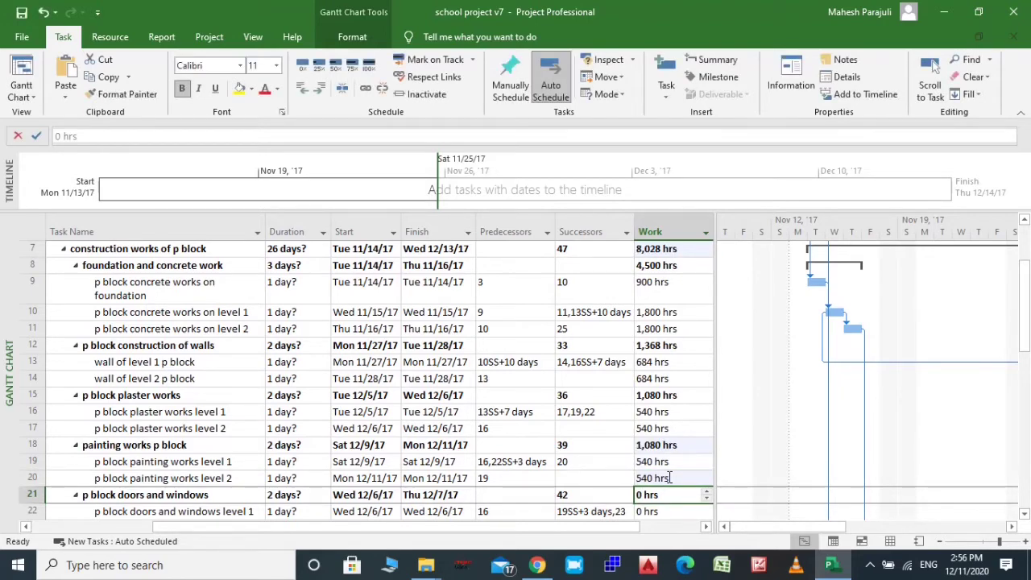
Step: Set the work of the p block doors and windows tasks for level 1 and level 2 to 261 hrs each
scroll(668, 478, down, 1)
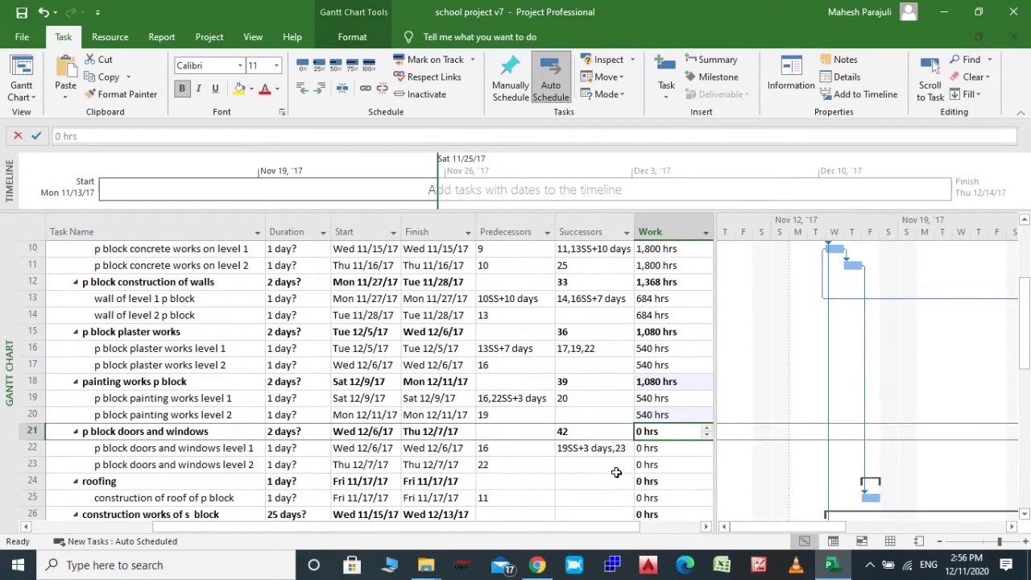
click(654, 453)
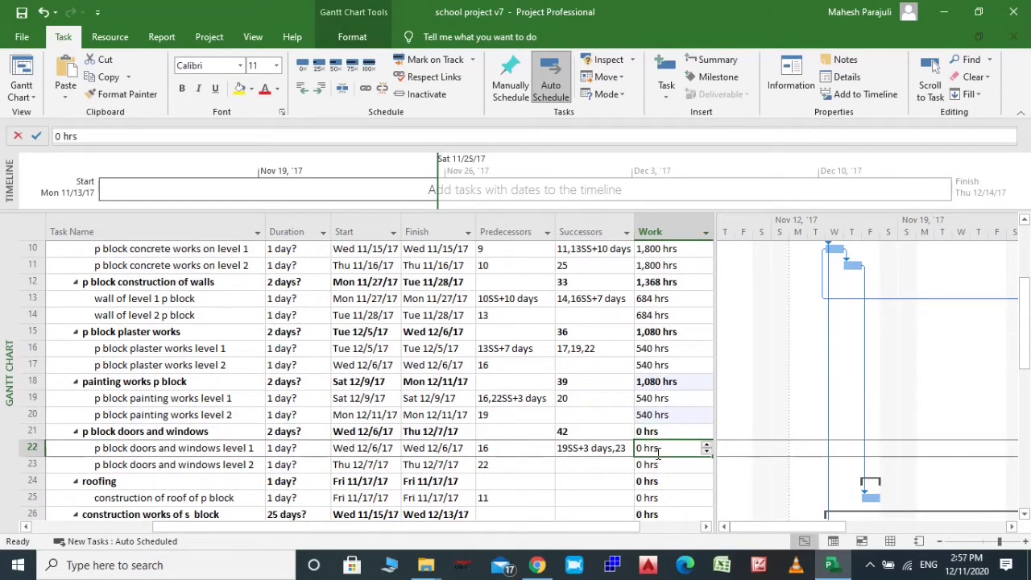
click(667, 453)
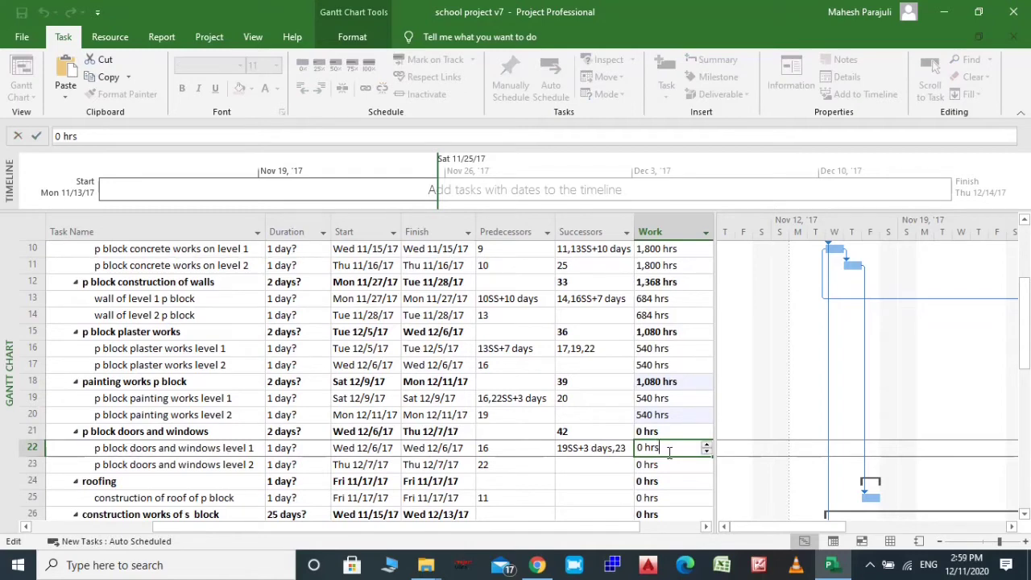
key(BackSpace)
key(BackSpace)
key(BackSpace)
key(BackSpace)
key(BackSpace)
text(261)
key(Return)
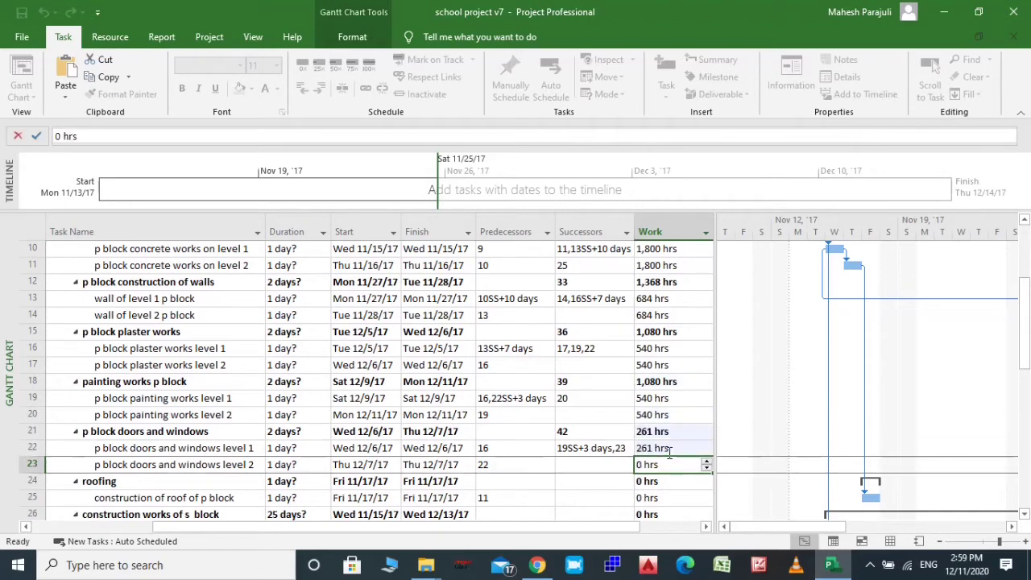
text(261)
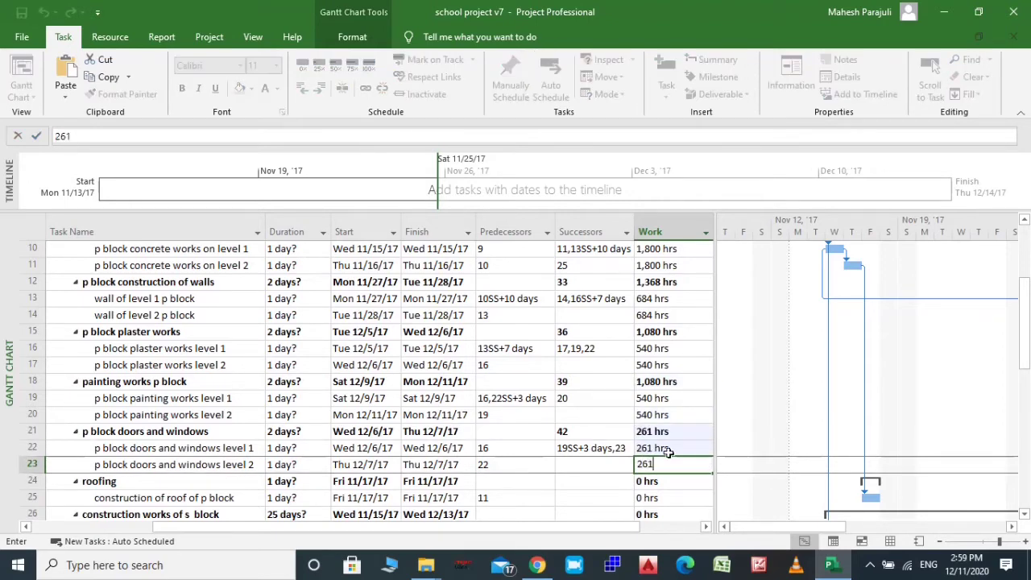
key(Return)
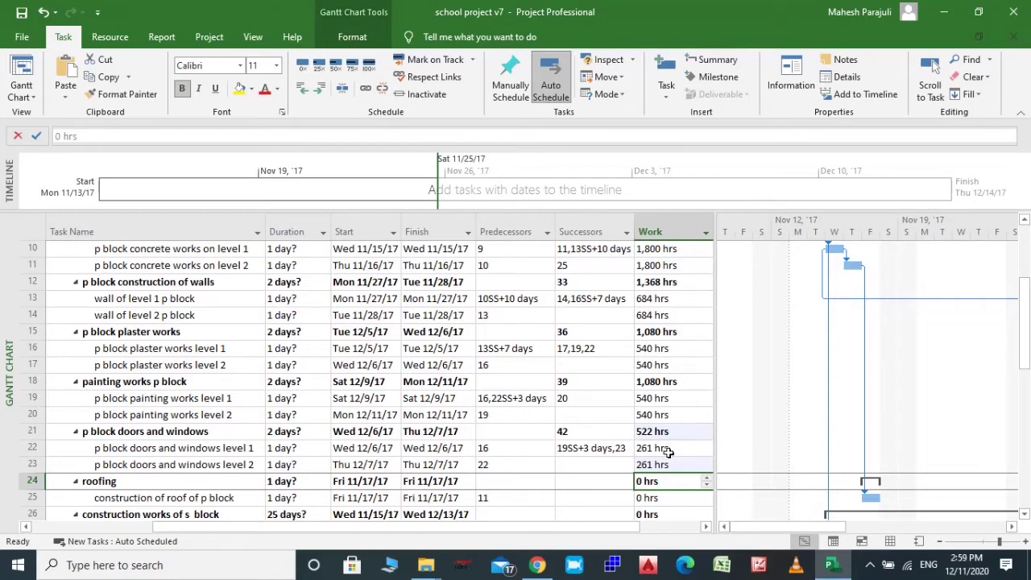
Step: Set the work of the task "construction of roof of p block" to 441 hrs
click(666, 499)
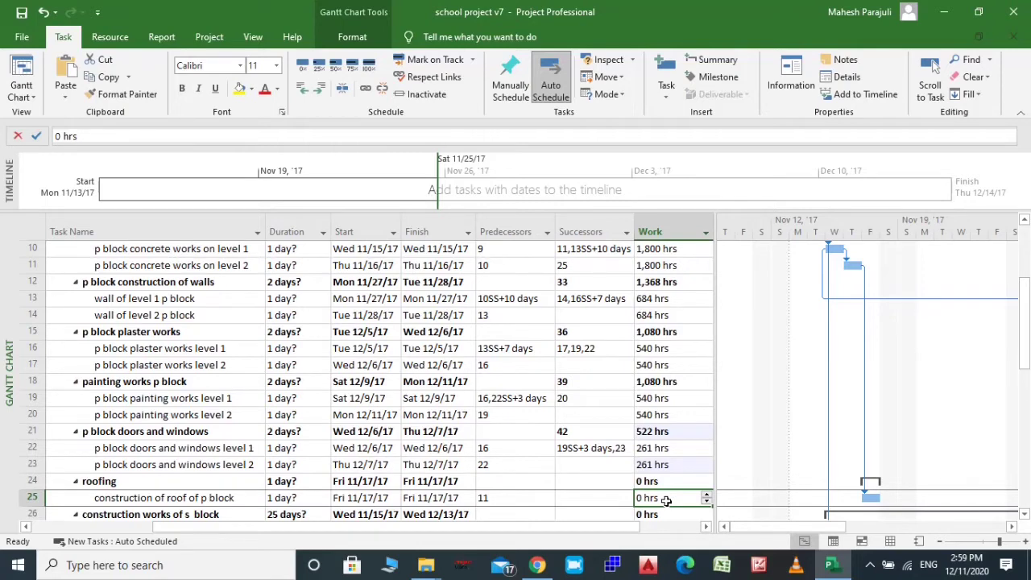
text(441)
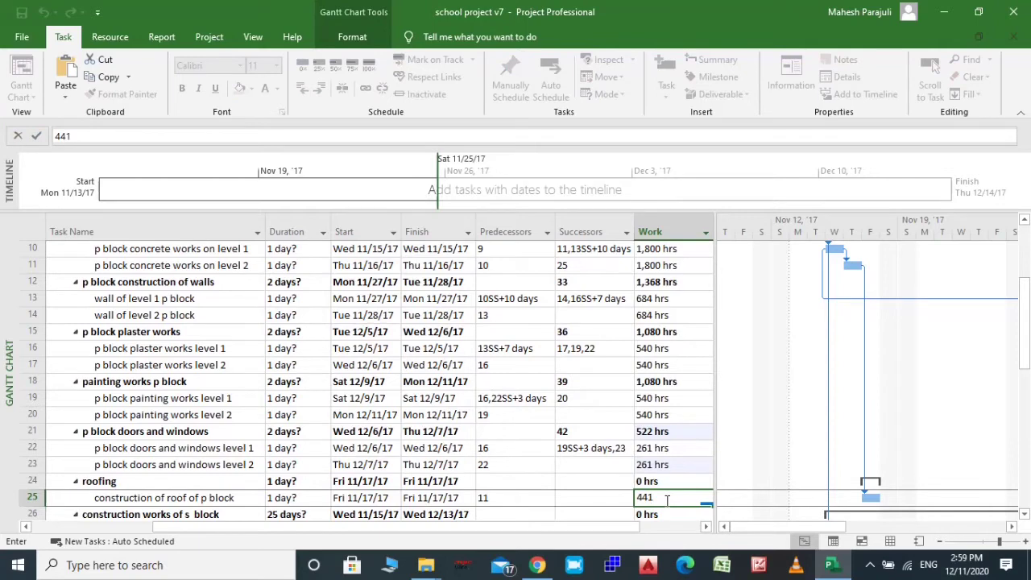
key(Return)
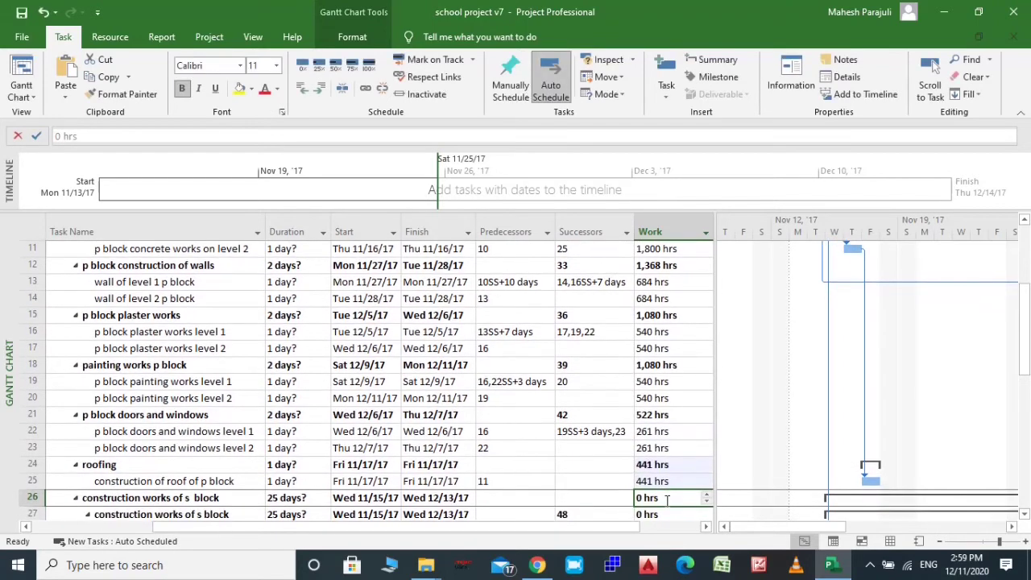
Step: Set the work of the s block task "concrete works on foundation" to 900 hrs
key(Return)
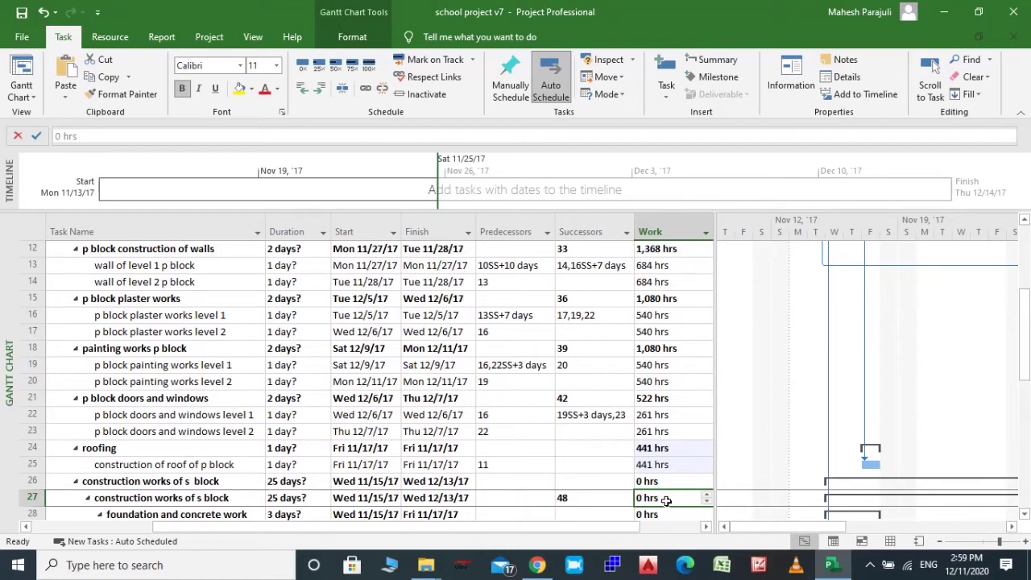
key(Return)
key(Return)
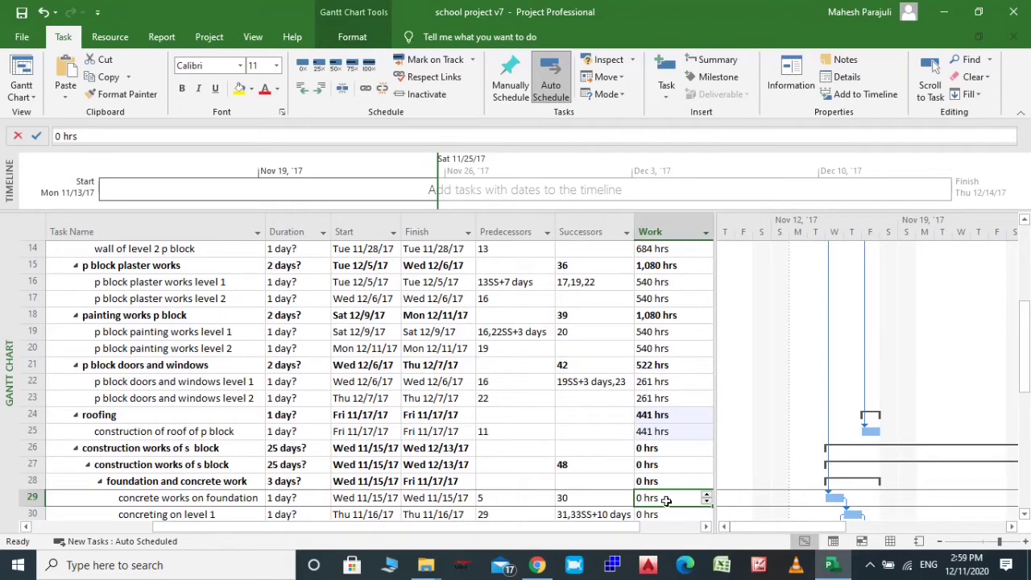
text(900)
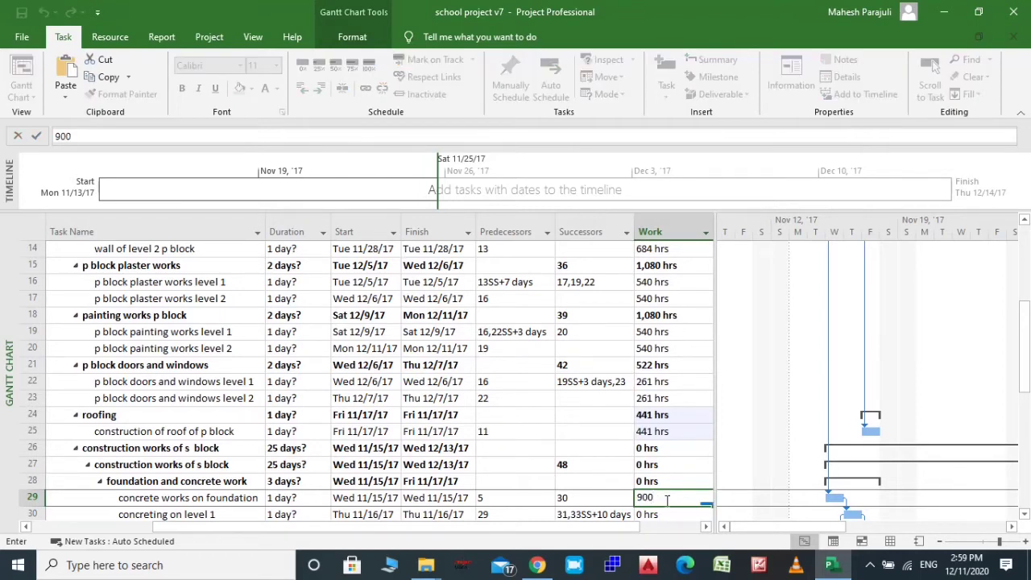
key(Return)
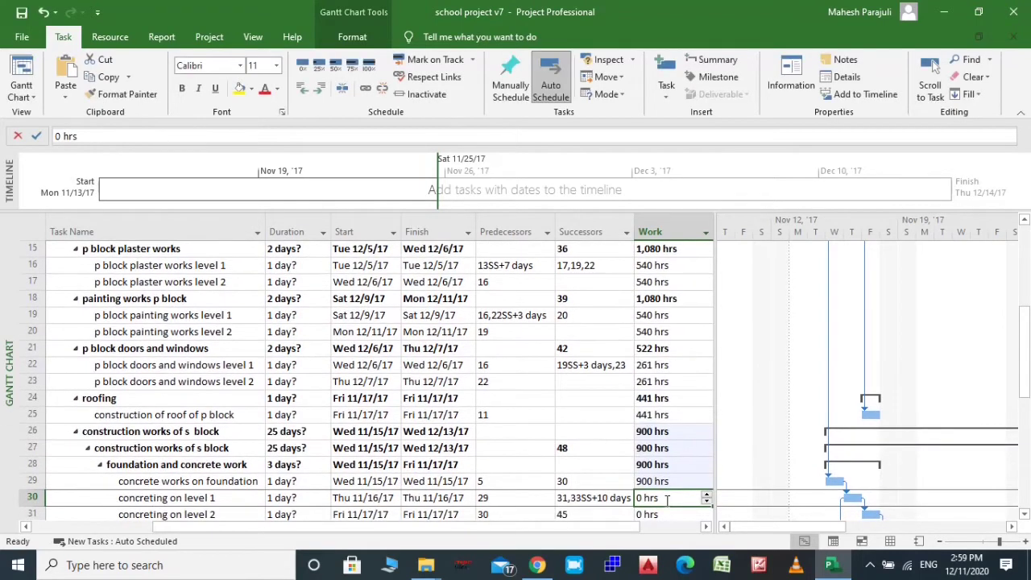
Step: Set the work of the s block tasks "concreting on level 1" and "concreting on level 2" to 1800 hrs each
text(1800)
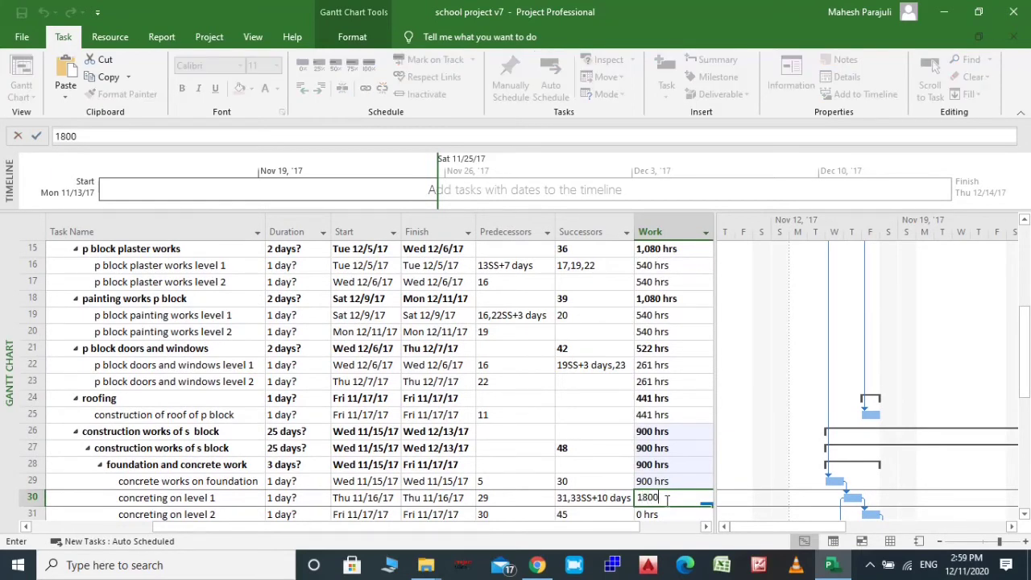
key(Return)
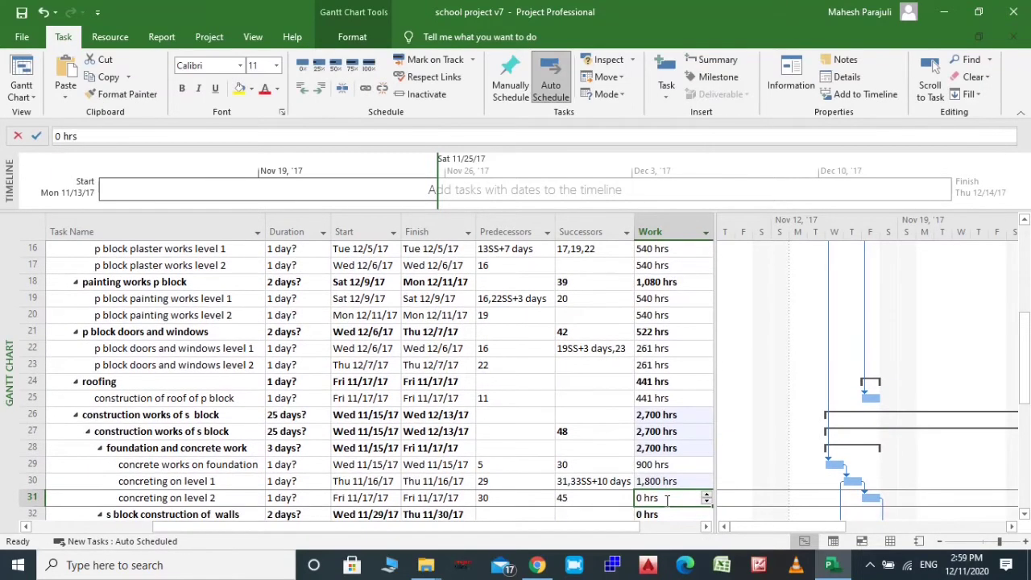
text(1800)
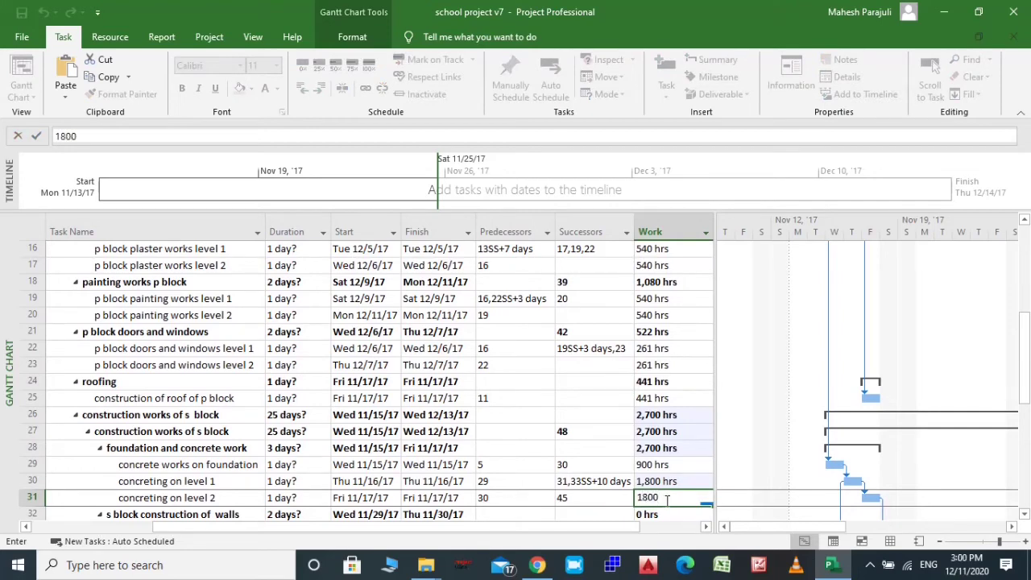
key(Return)
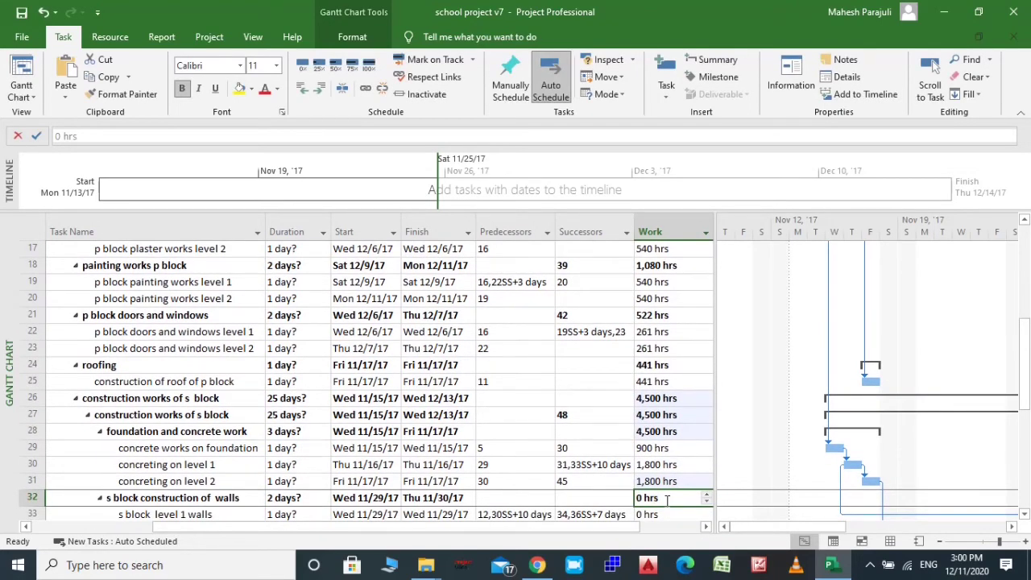
Step: Set the work of the s block level 1 walls and level 2 walls tasks to 684 hrs each
key(Return)
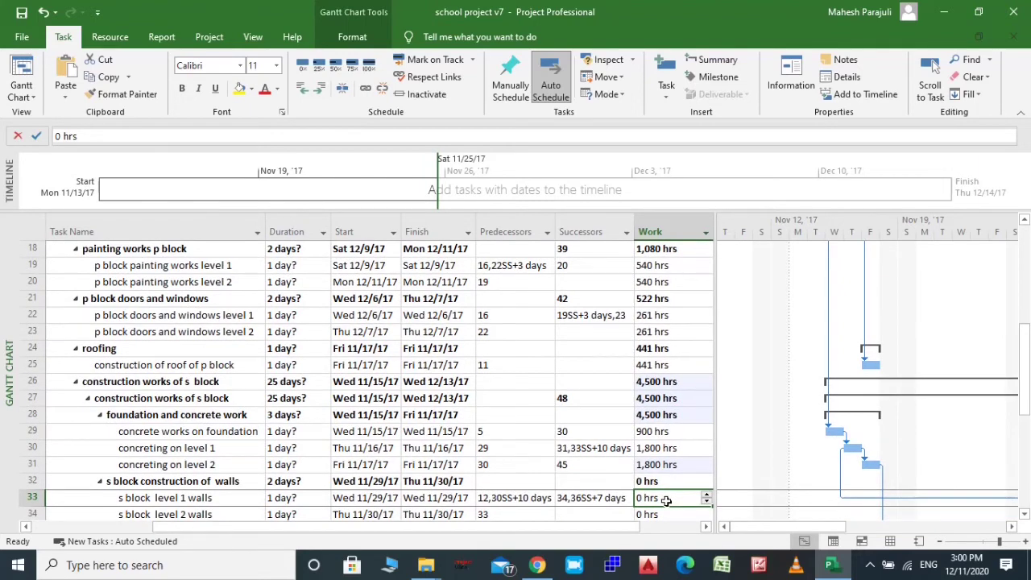
text(684)
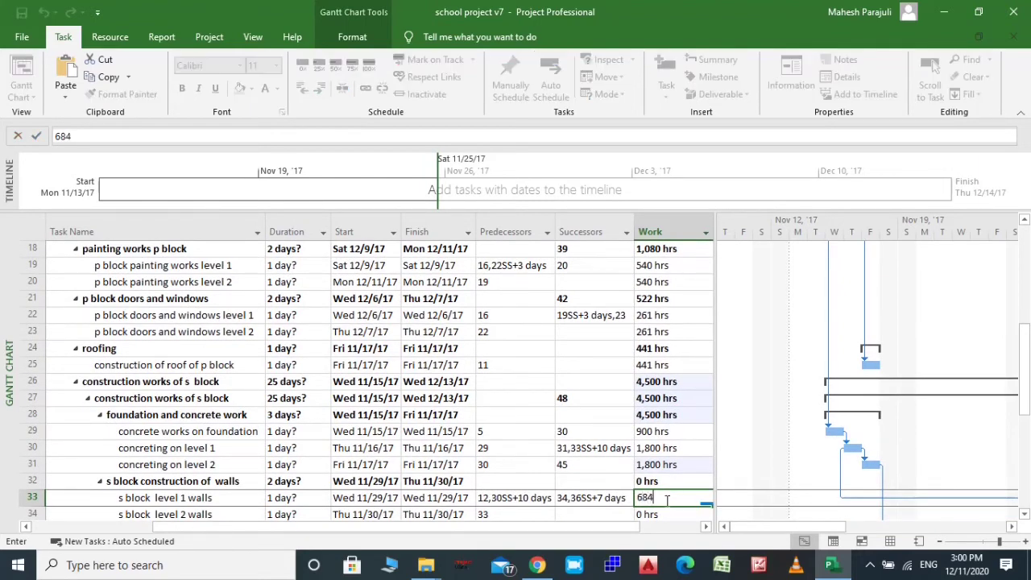
key(Return)
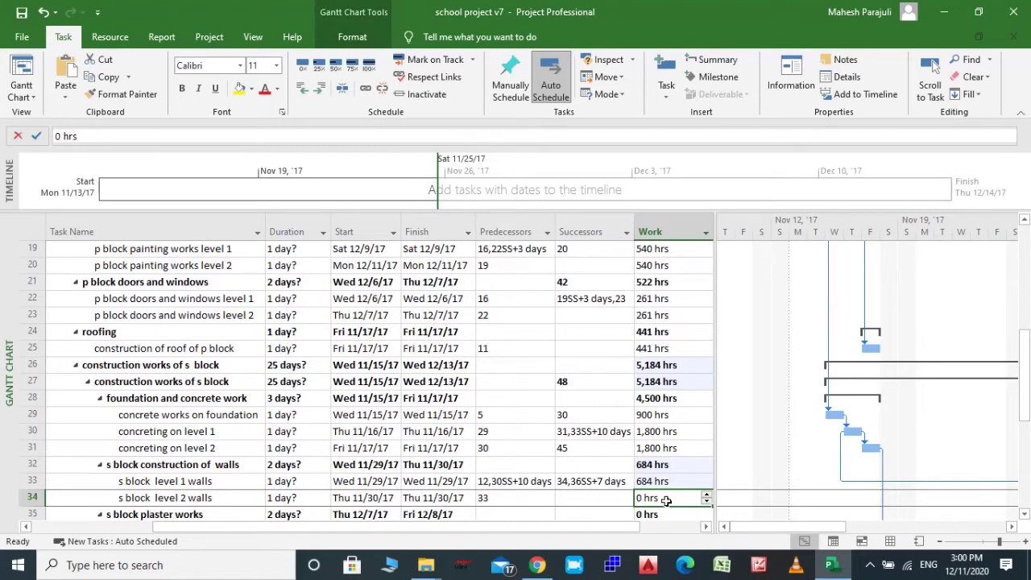
text(684)
key(Return)
Step: Set the work of the s block plastering tasks for level 1 and level 2 to 540 hrs each
key(Return)
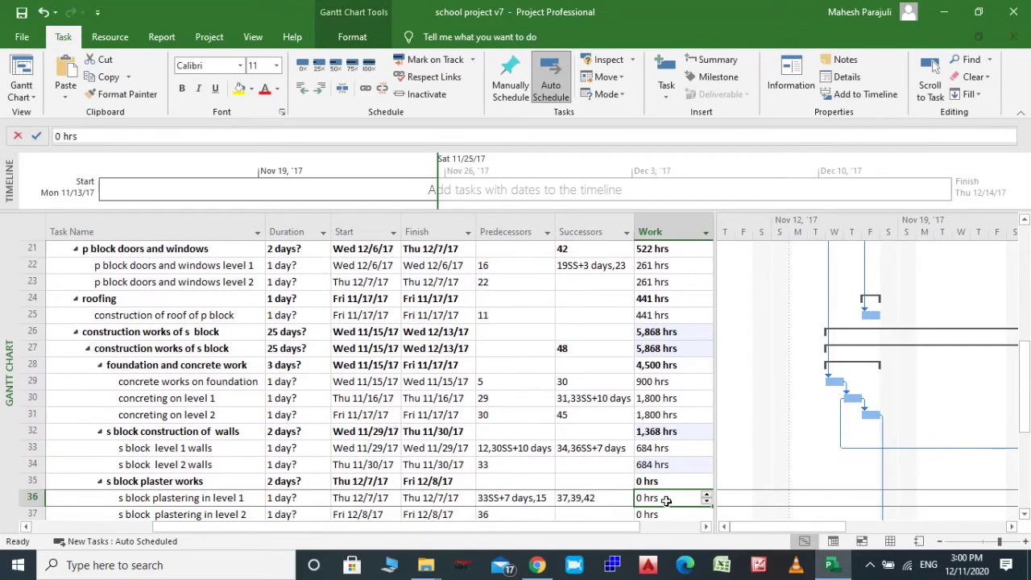
text(540)
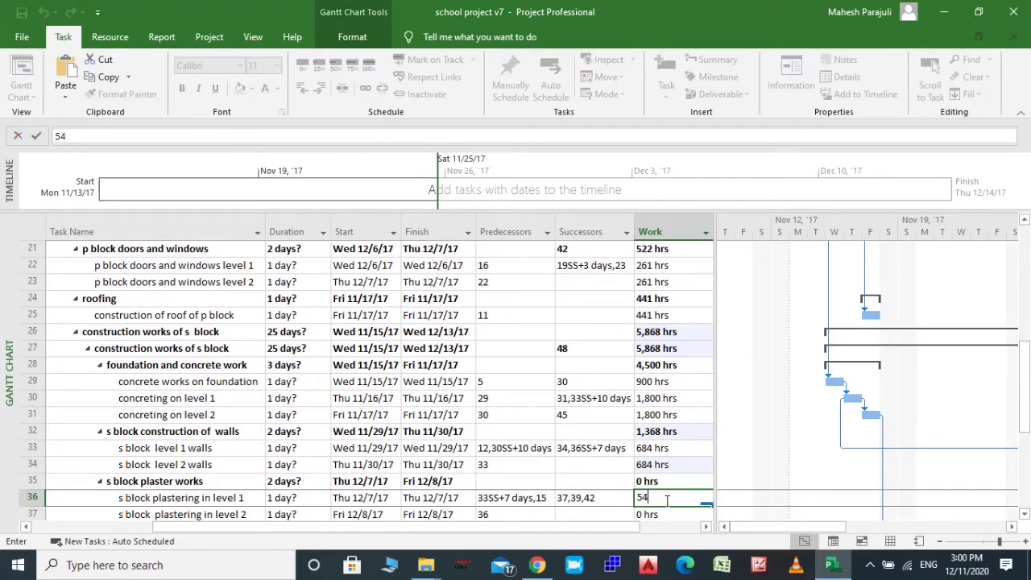
key(Return)
text(540)
key(Return)
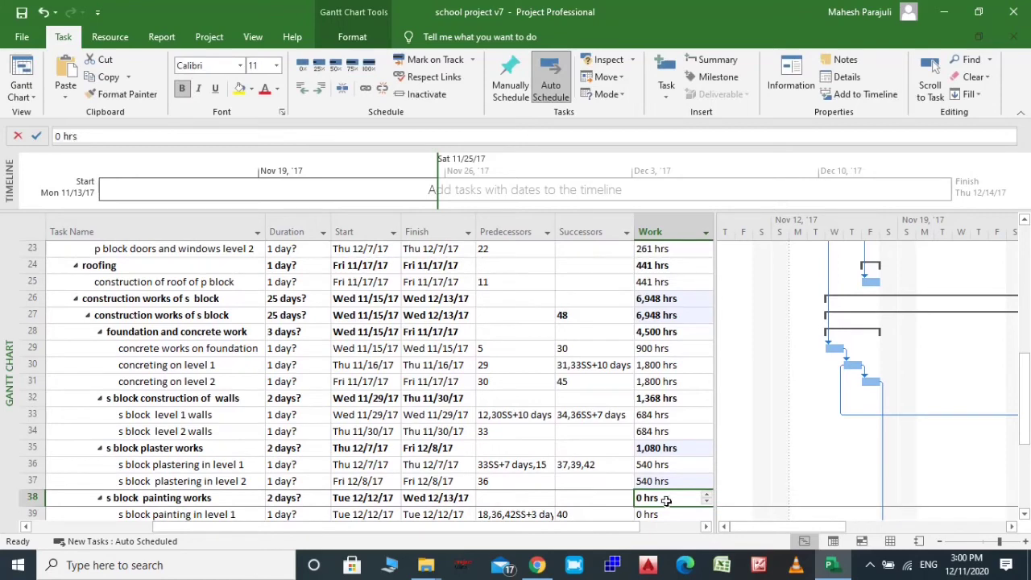
Step: Set the work of the s block painting tasks for level 1 and level 2 to 540 hrs each
key(Return)
text(54)
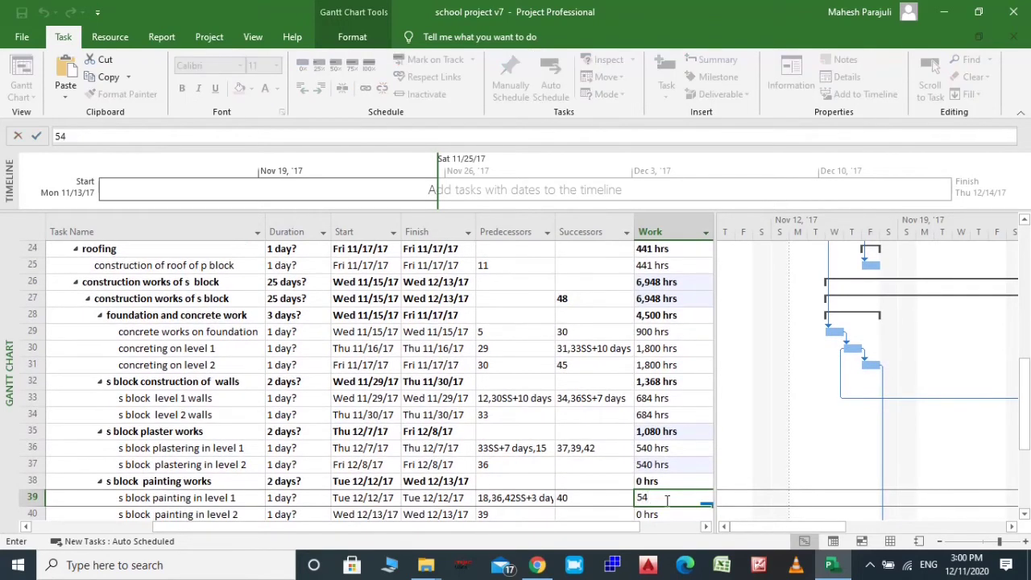
text(0)
key(Return)
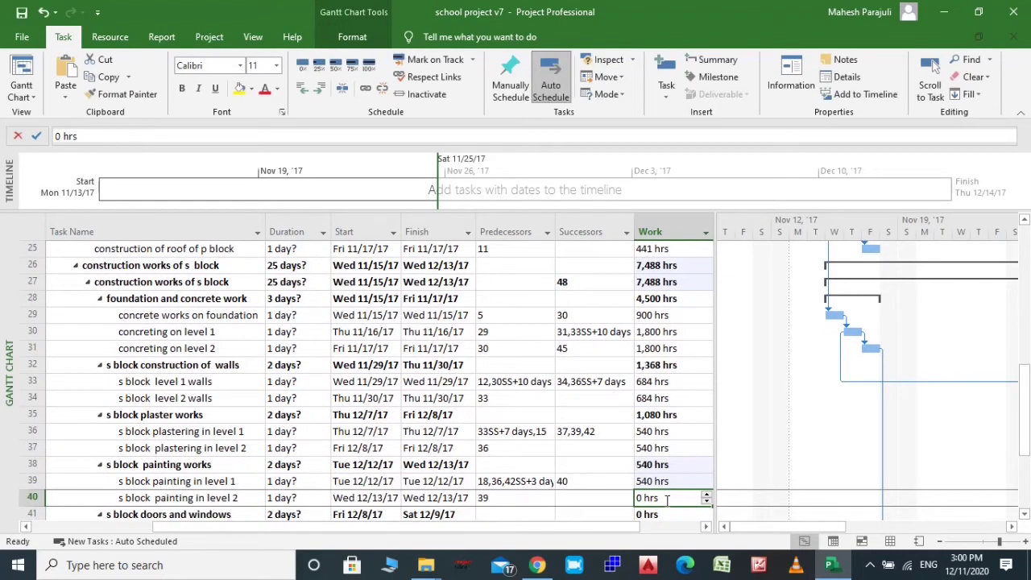
text(540)
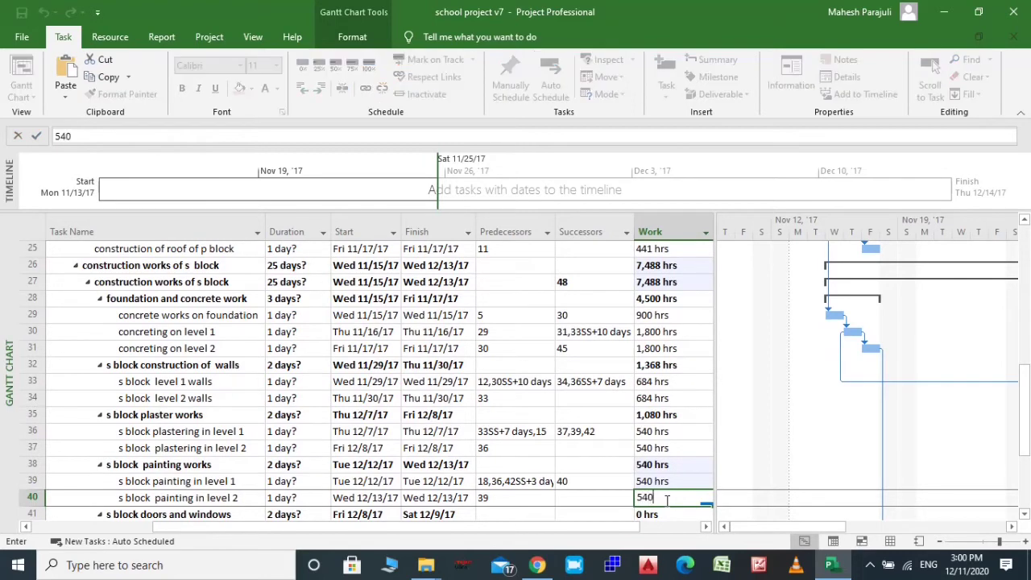
key(Return)
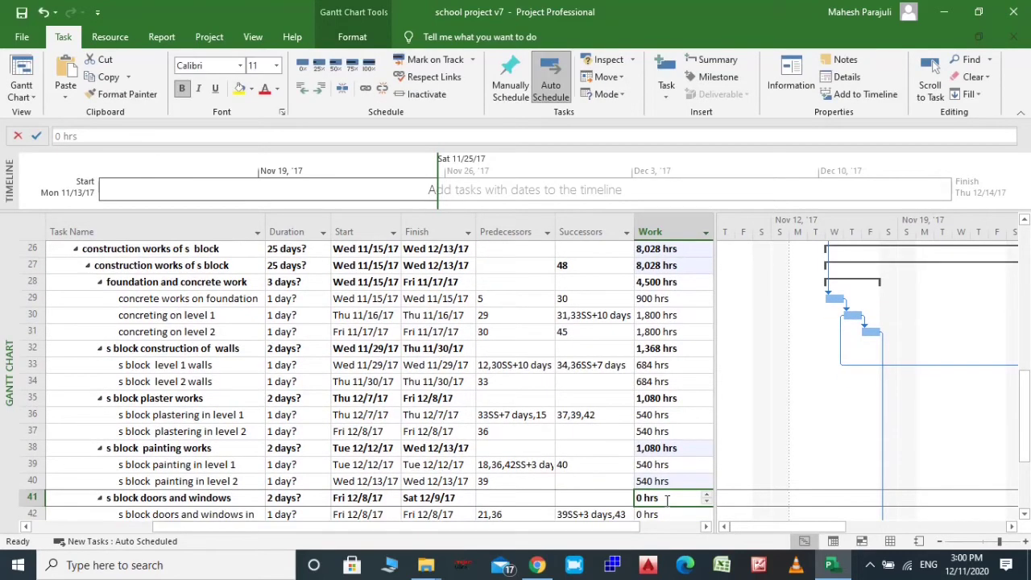
Step: Set the work of the s block doors and windows tasks for level 1 and level 2 to 261 hrs each
key(Return)
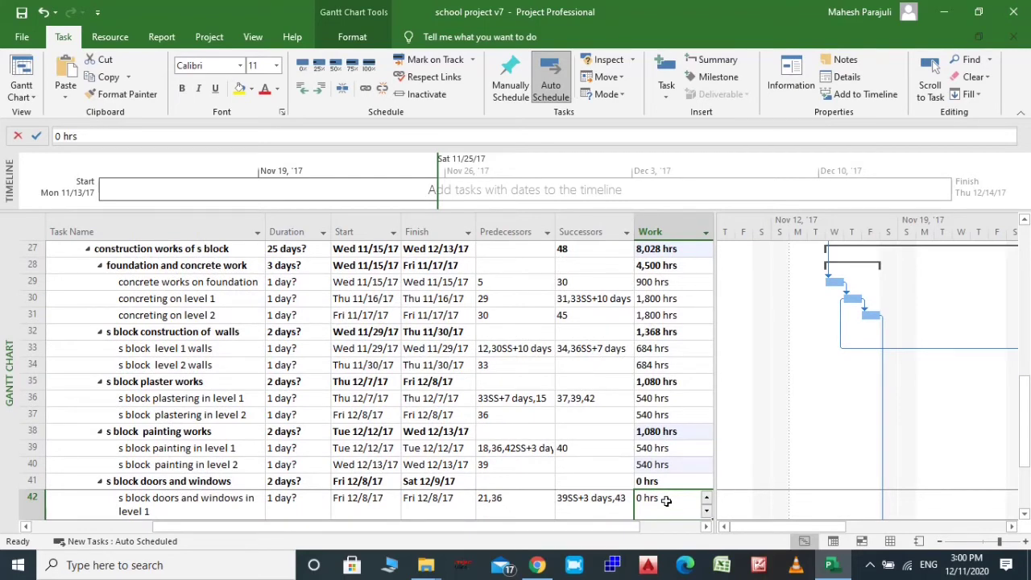
text(261)
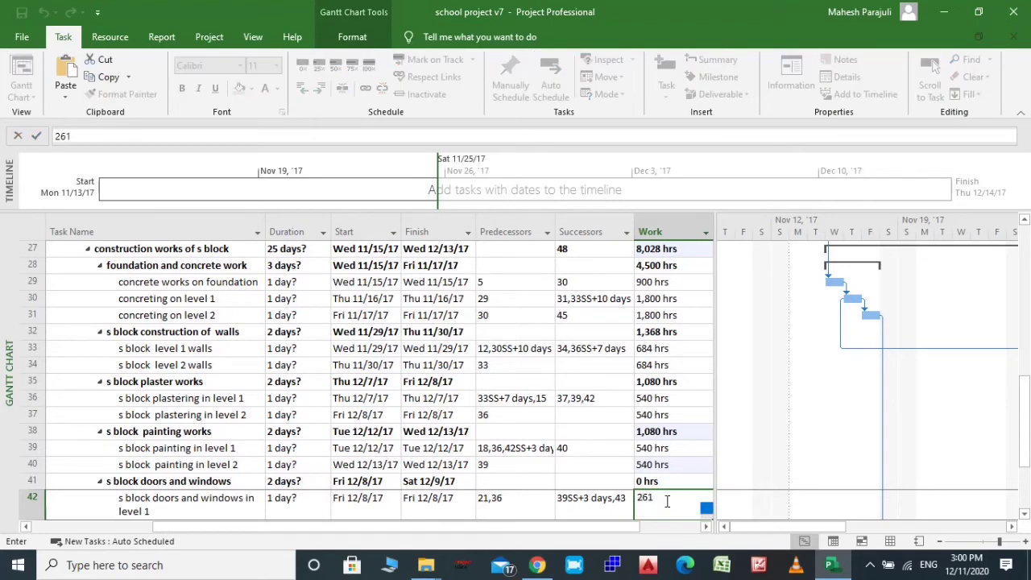
key(Return)
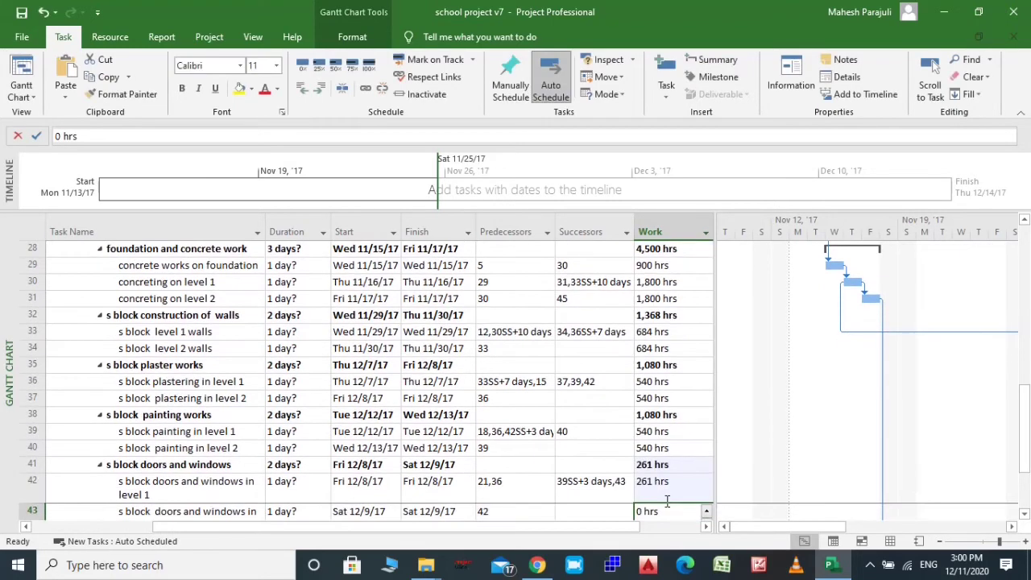
text(2)
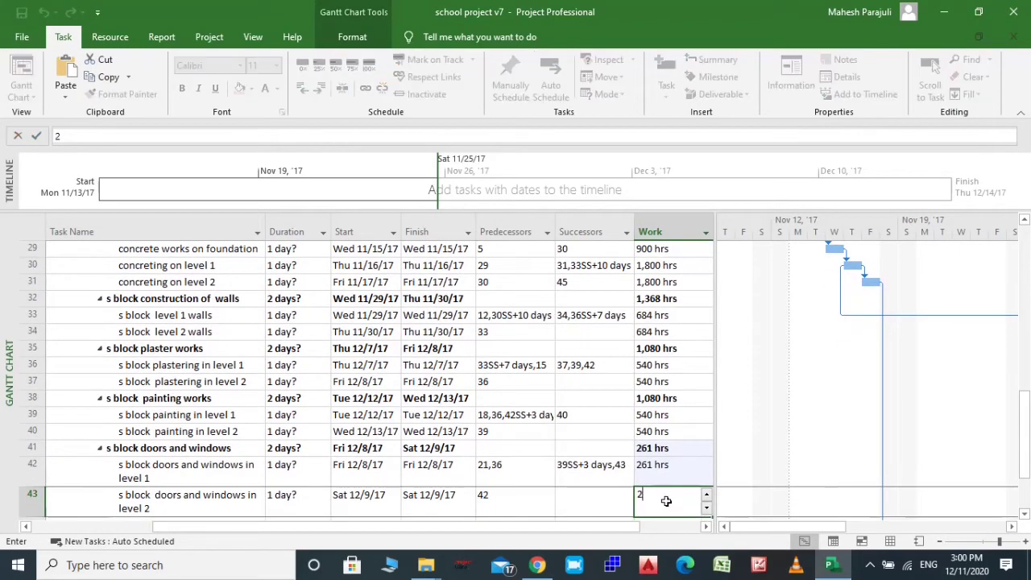
text(61)
key(Return)
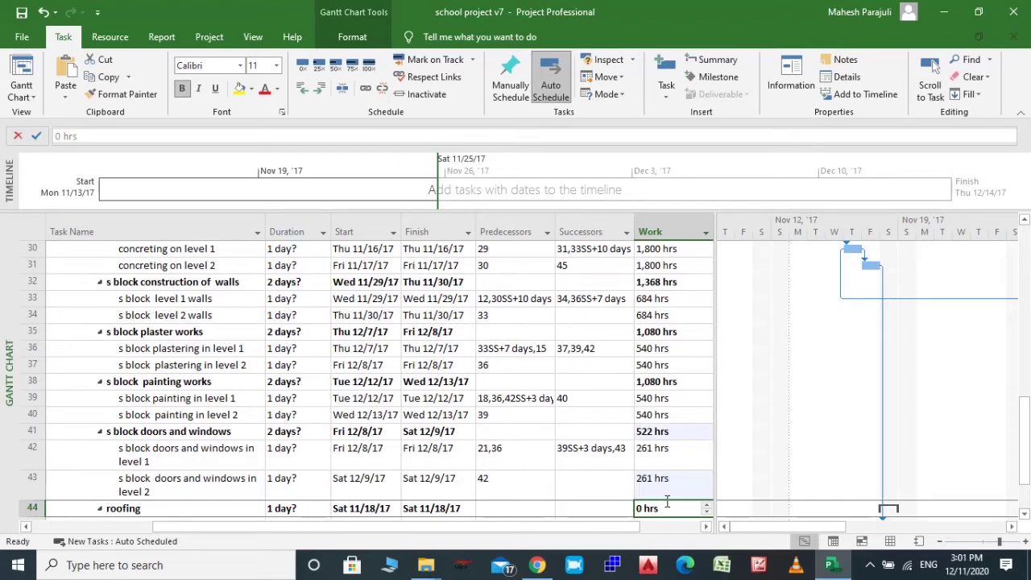
Step: Set the work of the task "construction of roof of s block" to 441 hrs
key(Down)
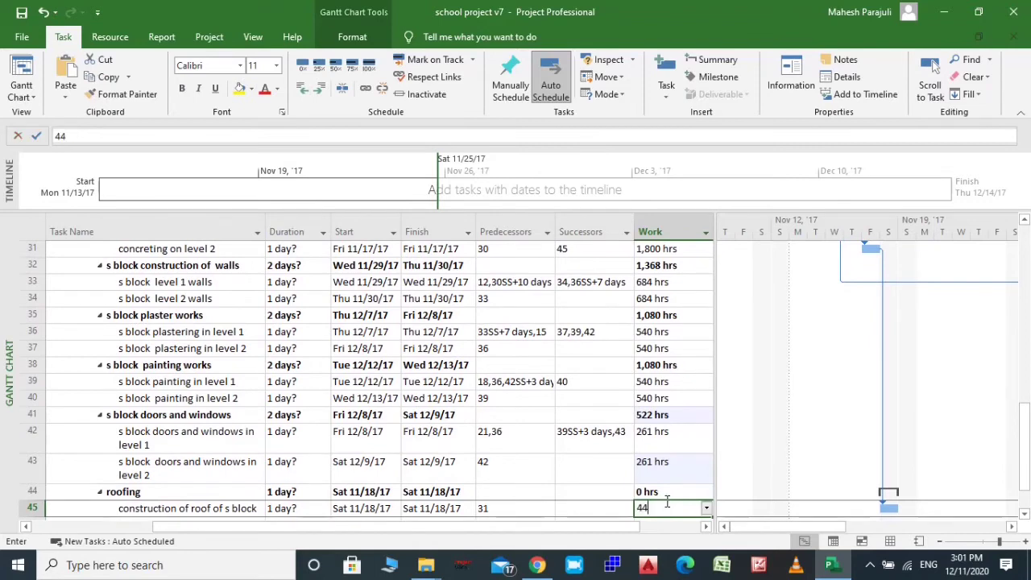
text(441)
key(Return)
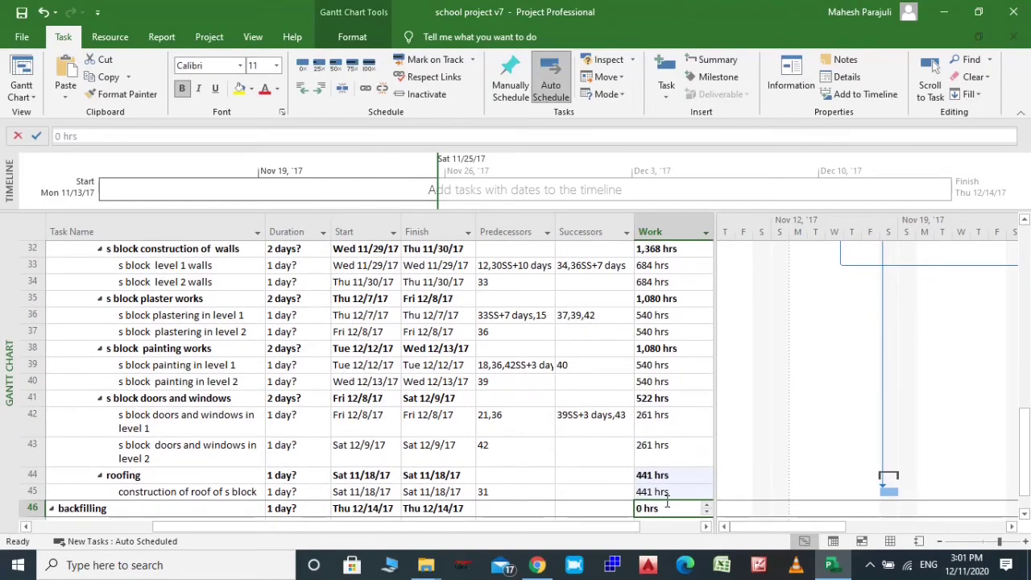
key(Return)
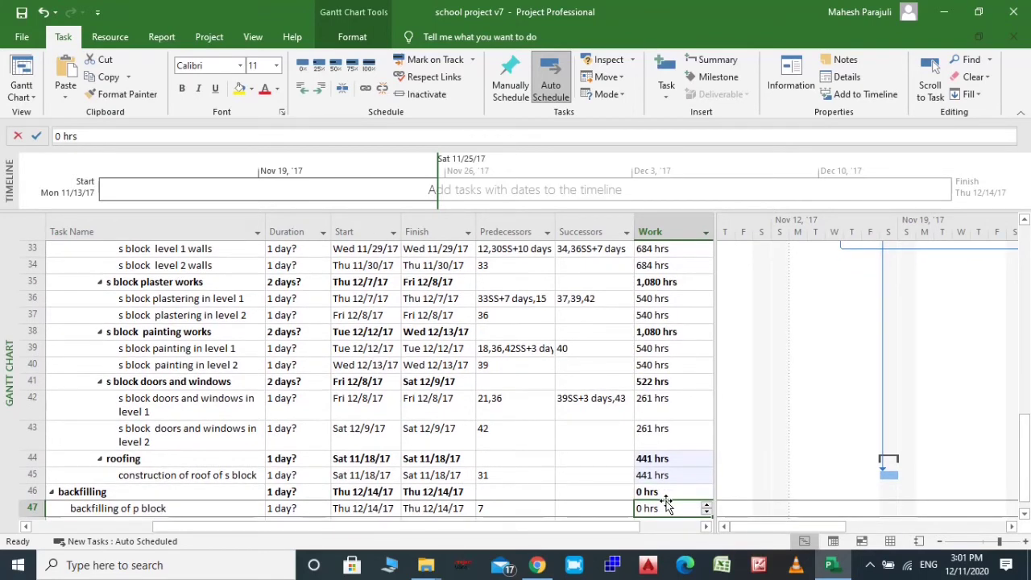
Step: Set the work of the p block and s block backfilling tasks to 234 hrs each
text(234)
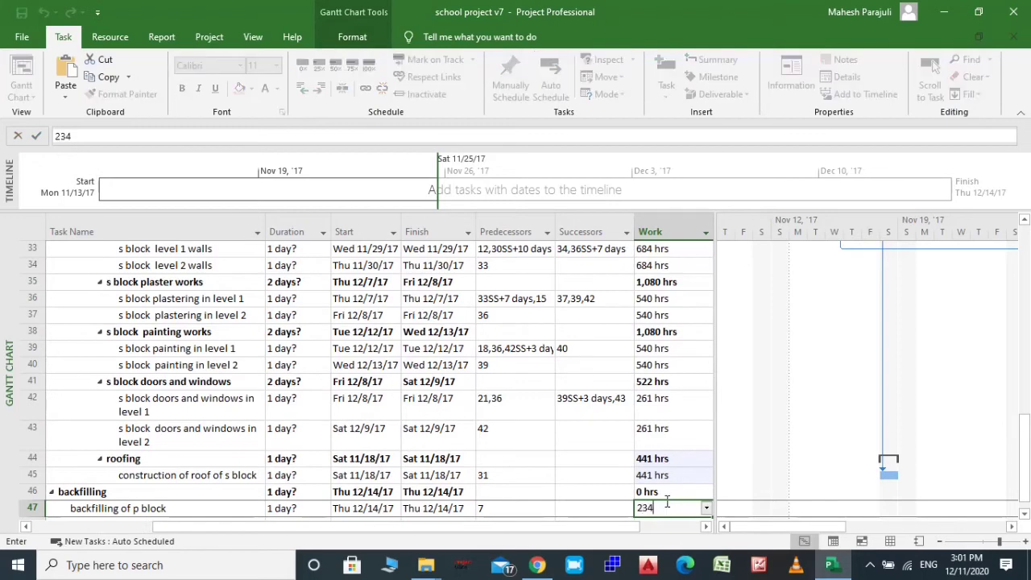
key(Return)
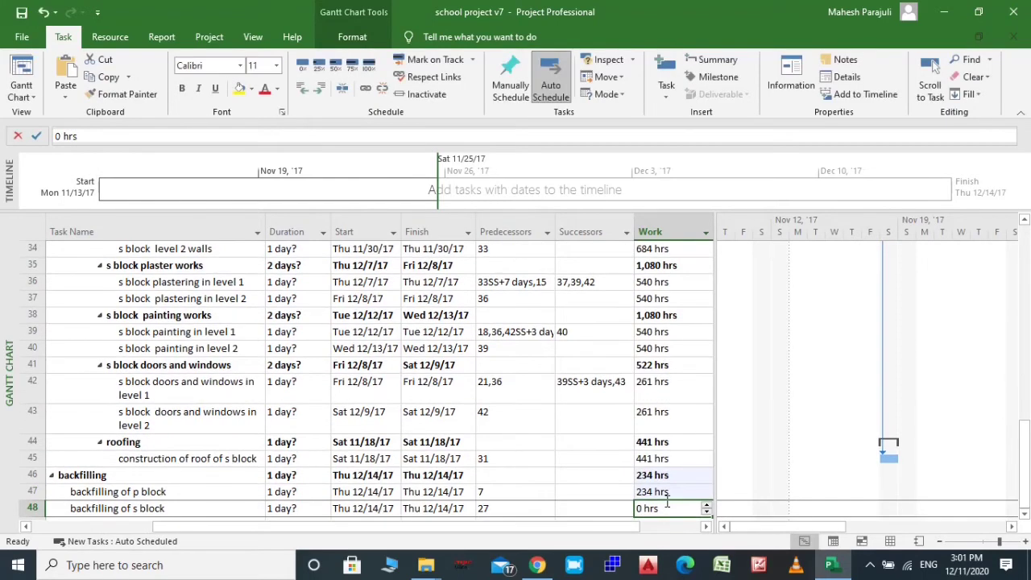
text(234)
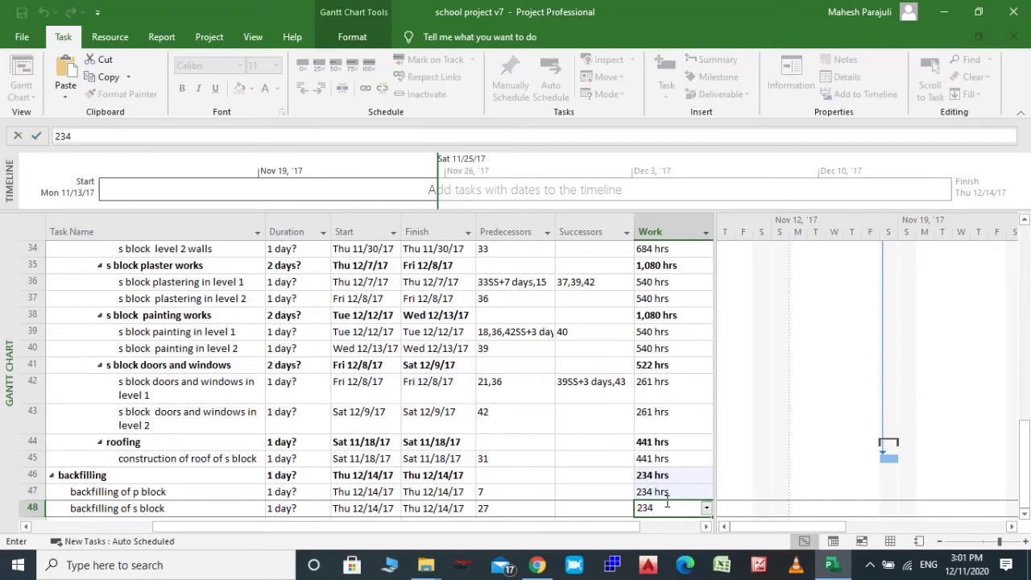
key(Return)
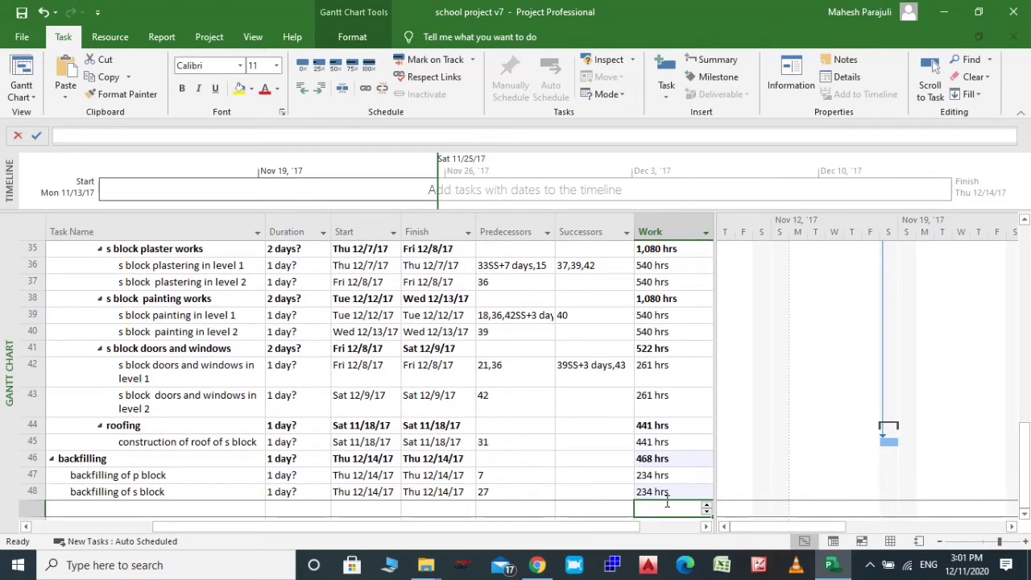
Step: Turn on the project summary task in the advanced display options for school project v7
scroll(629, 428, up, 3)
scroll(628, 432, up, 10)
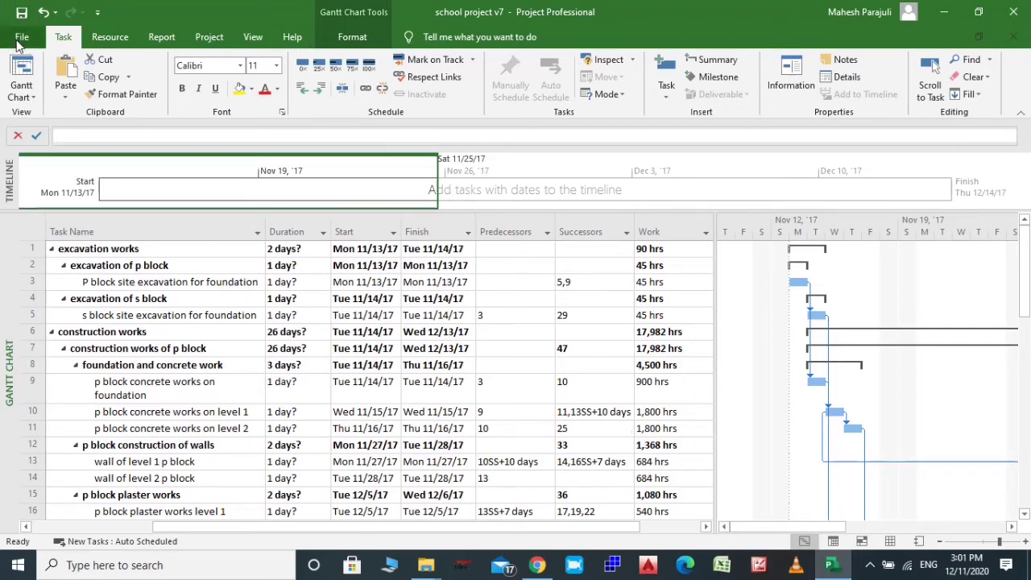
click(19, 38)
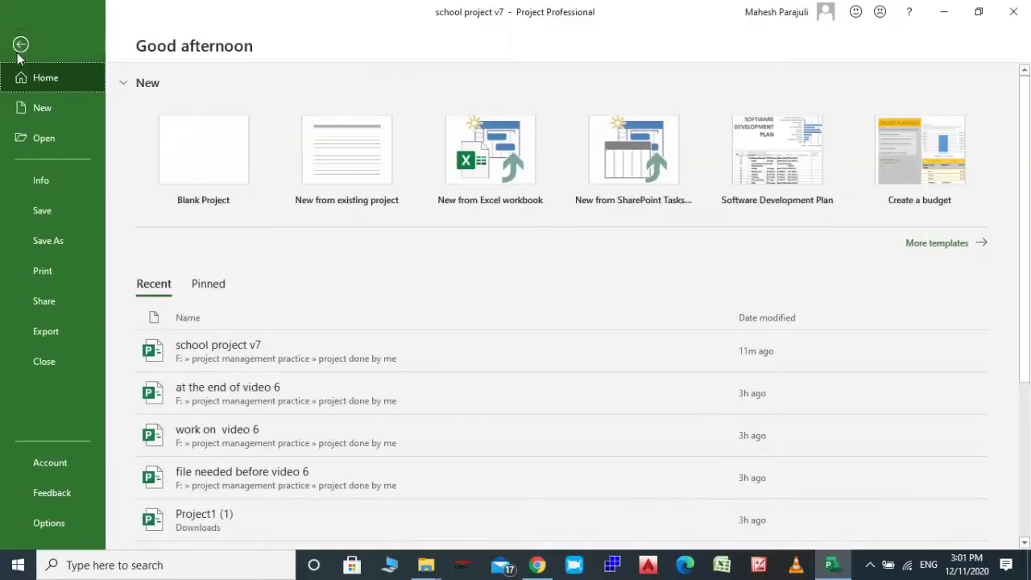
click(50, 522)
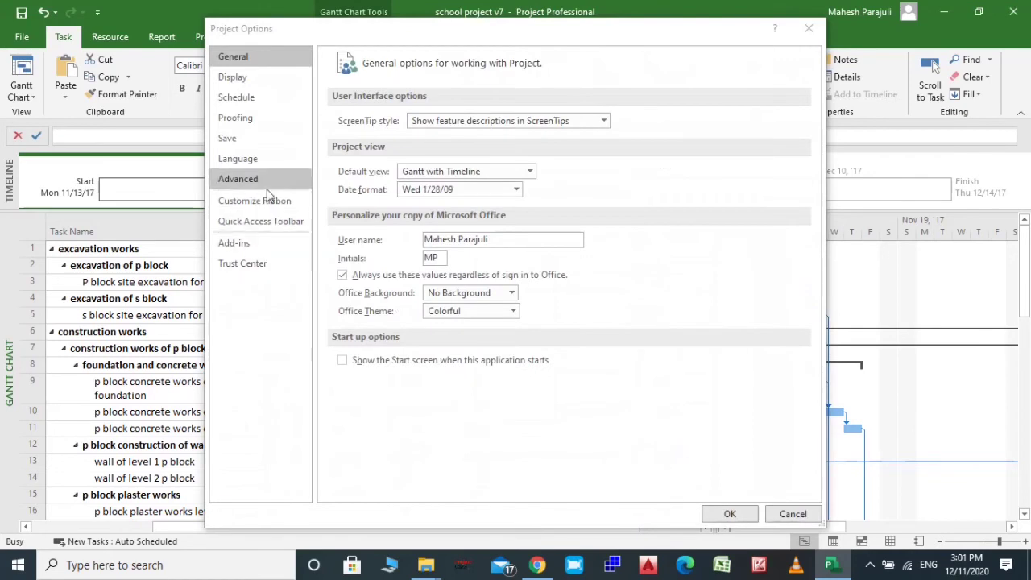
click(268, 182)
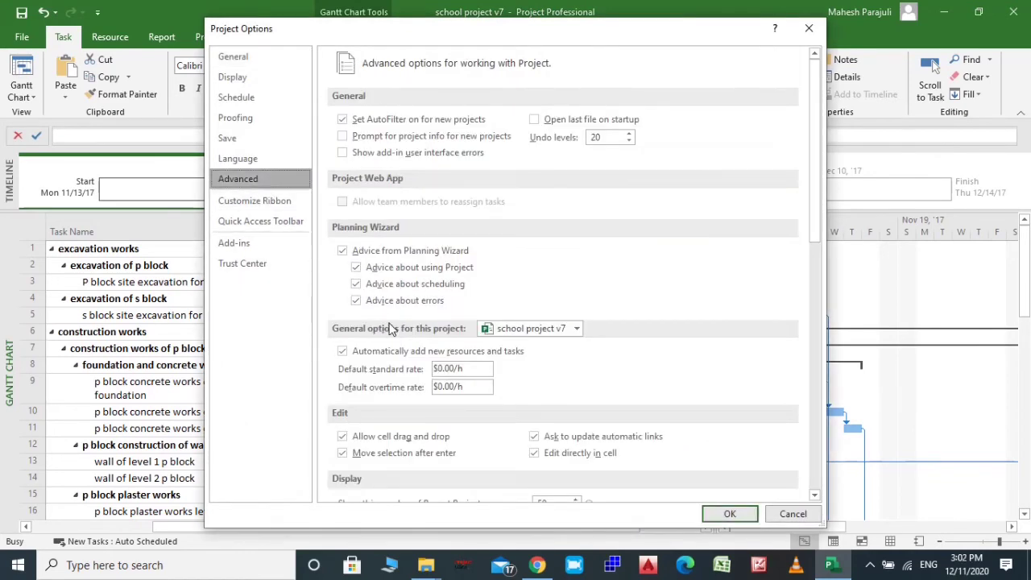
scroll(399, 333, down, 3)
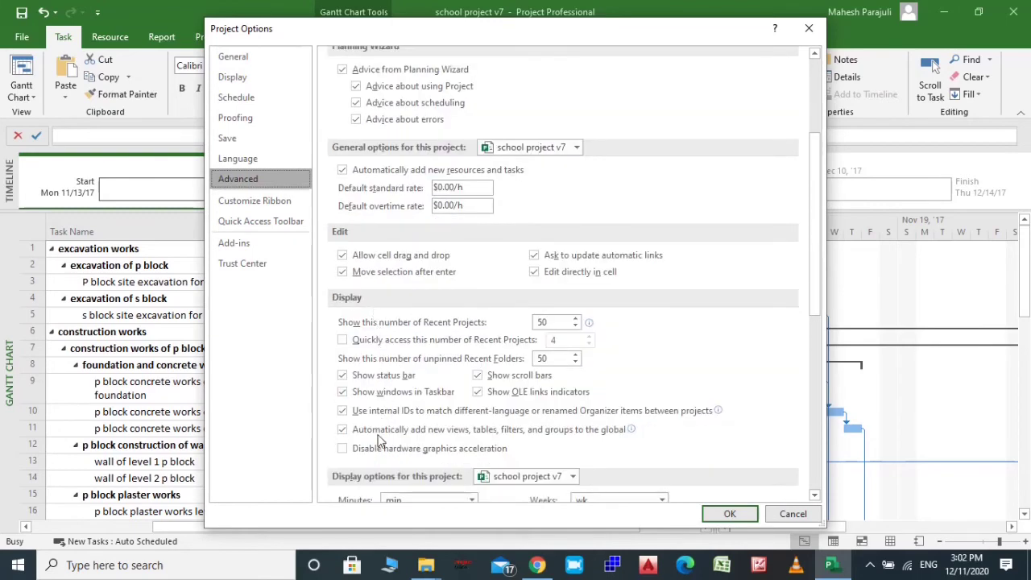
scroll(354, 407, down, 3)
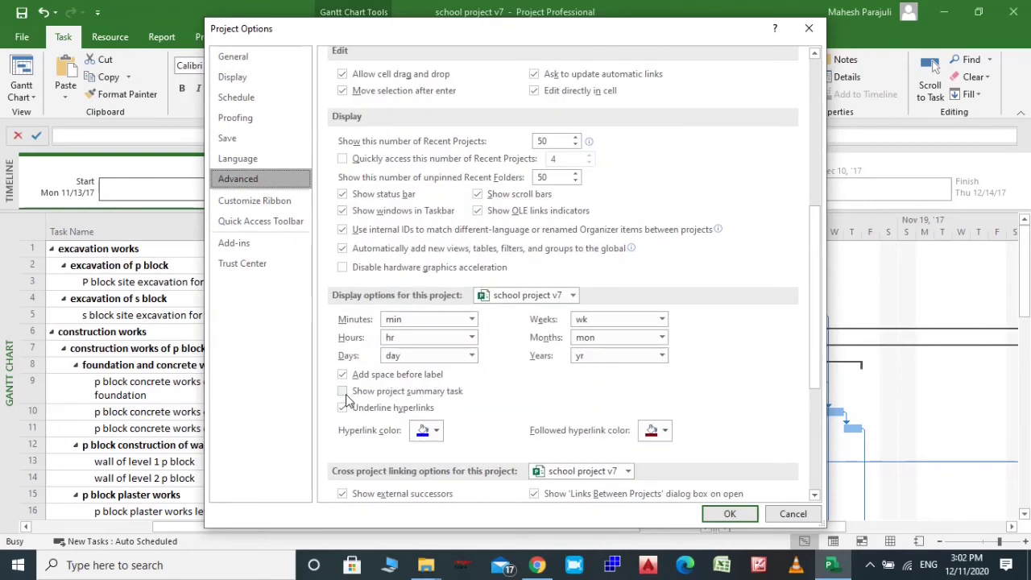
click(346, 398)
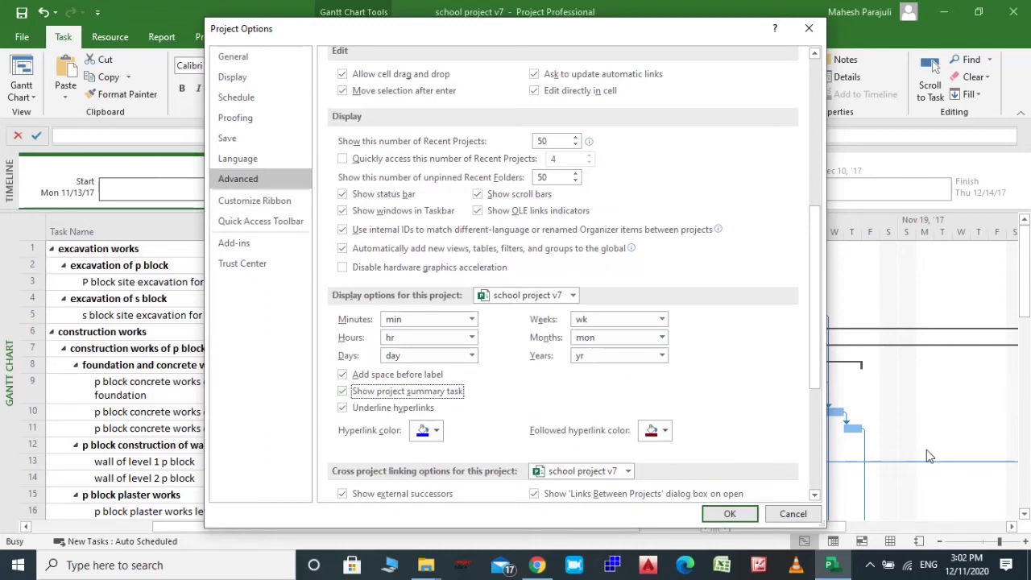
click(730, 514)
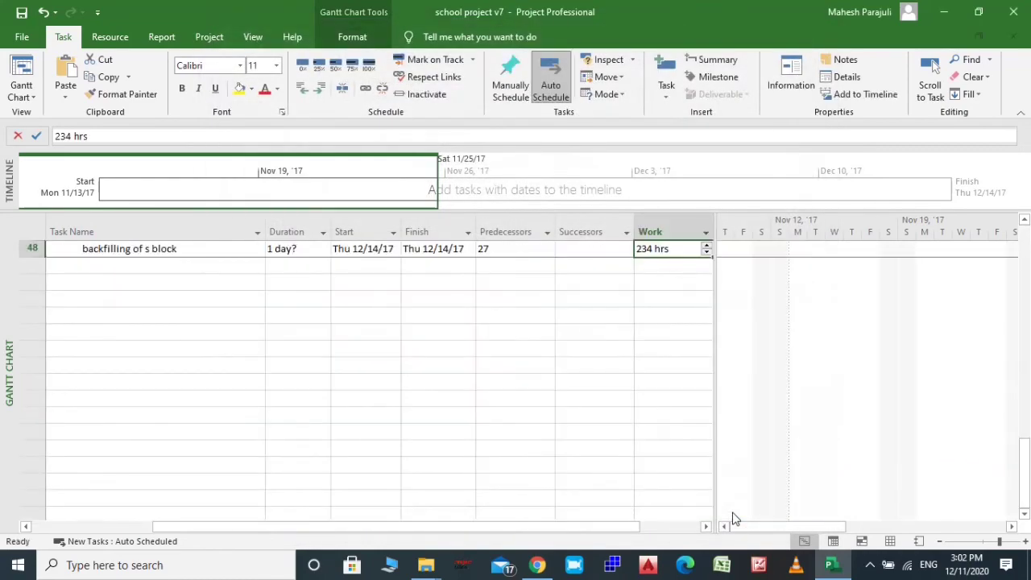
Step: Widen the Start and Finish columns and enlarge the task table so the Work column fits in full
scroll(626, 352, up, 4)
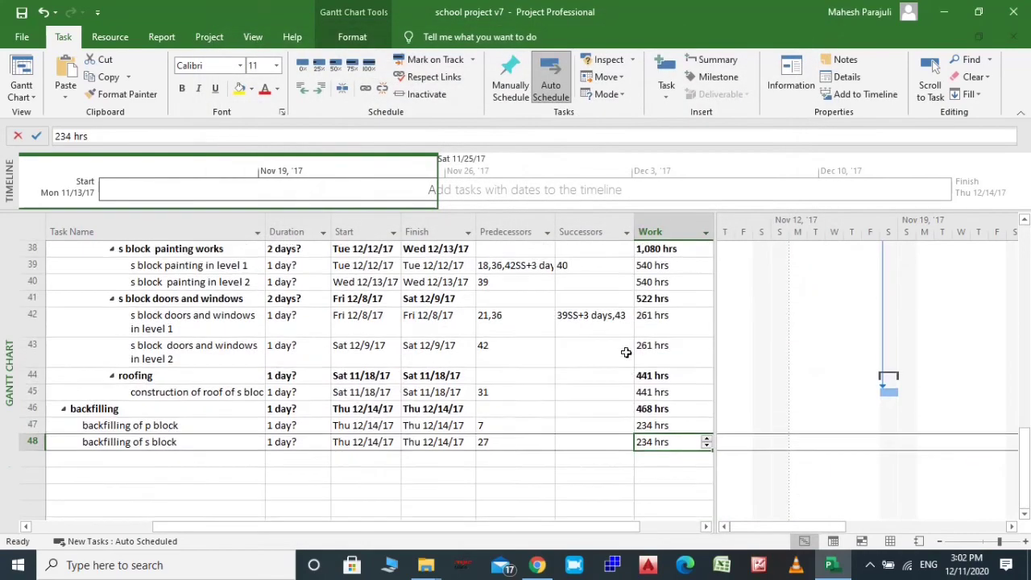
scroll(624, 351, up, 12)
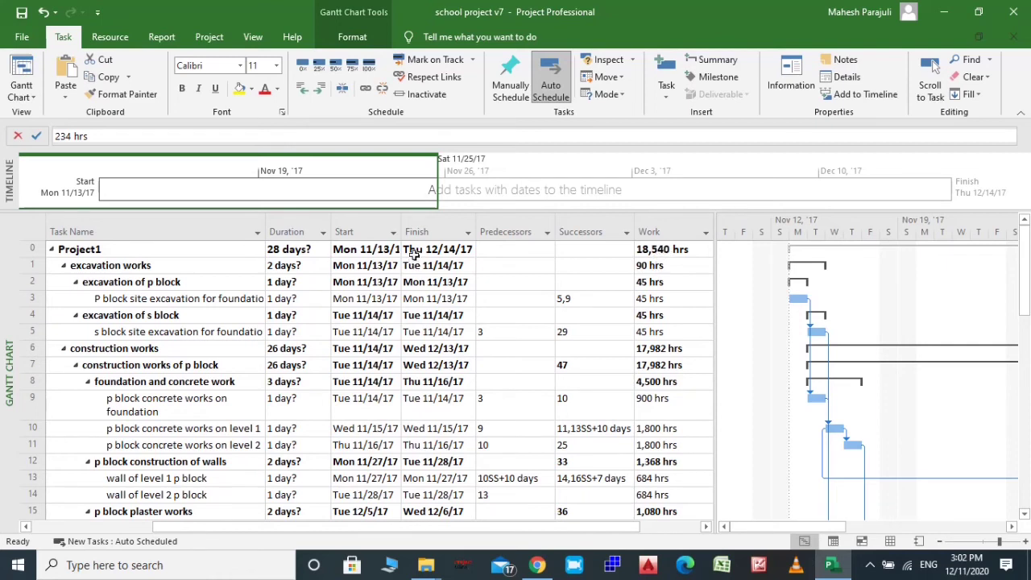
drag(400, 222, 423, 225)
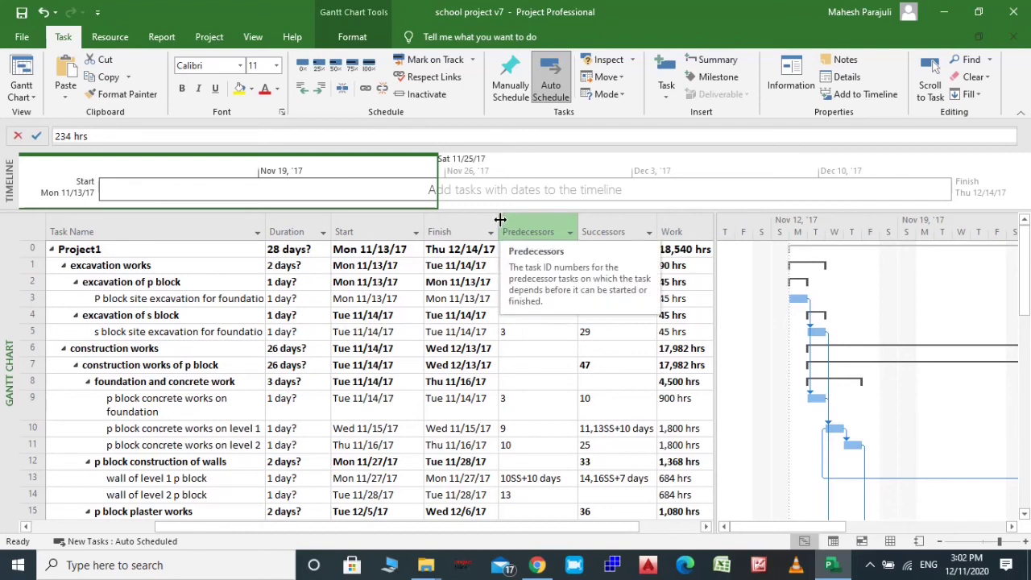
drag(500, 219, 513, 225)
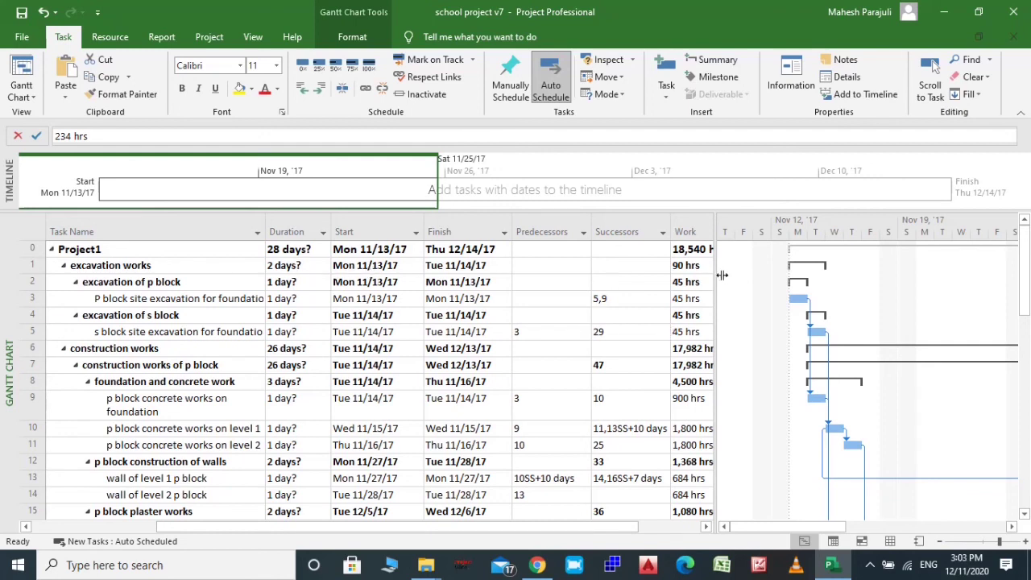
drag(716, 225, 759, 235)
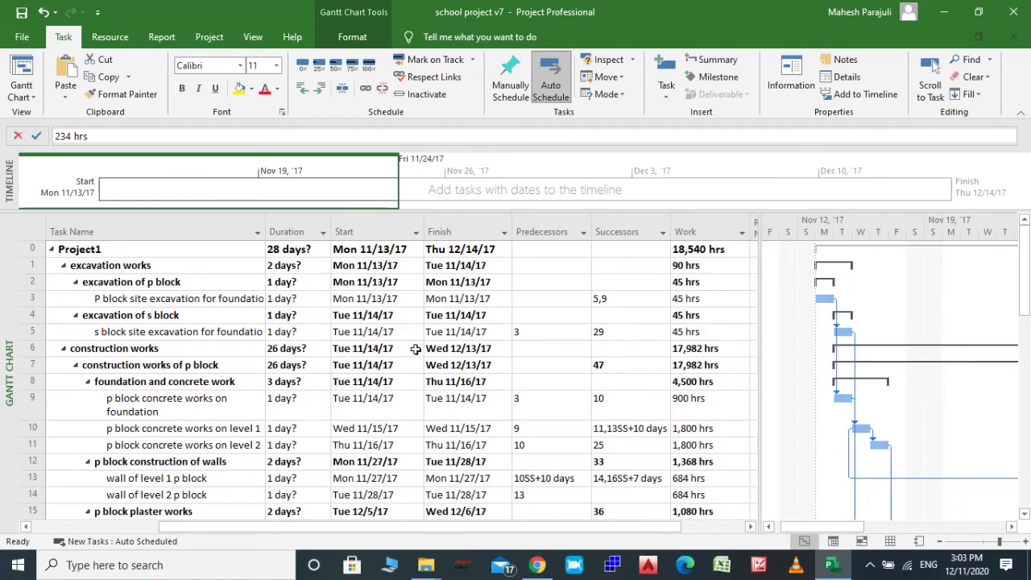
scroll(416, 349, down, 10)
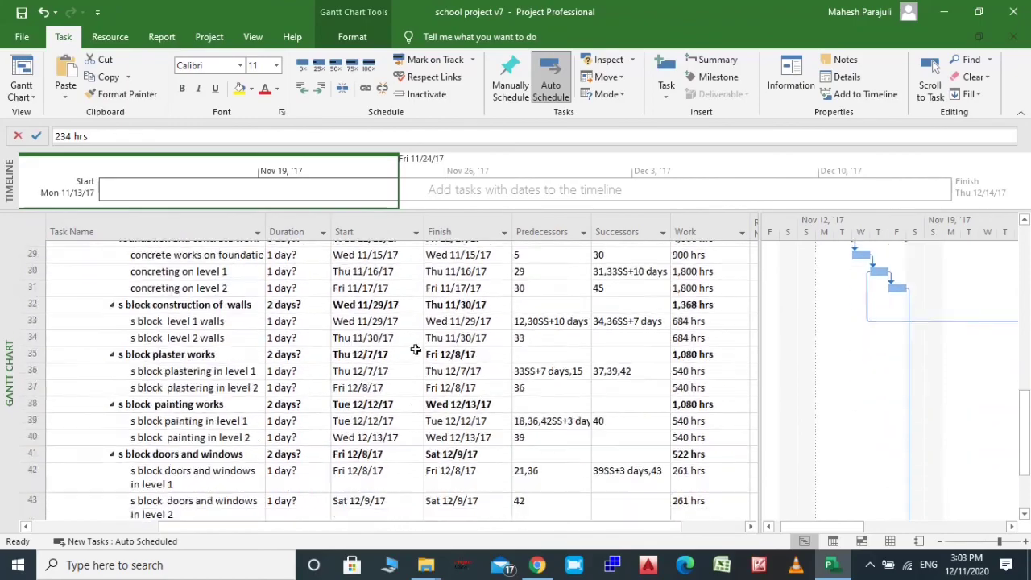